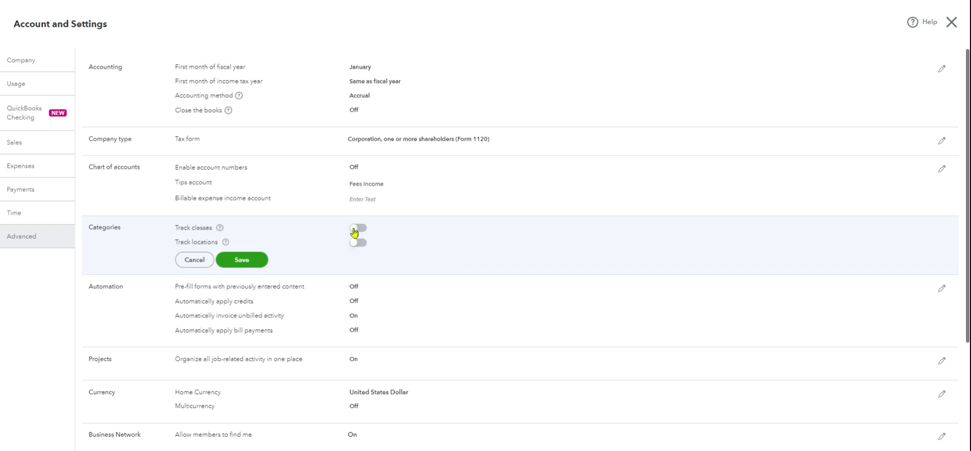
Enable class tracking with a warning for unassigned transactions and one class to each row in transaction, save, and finish the settings
{"action": "left_click", "coordinate": [356, 228]}
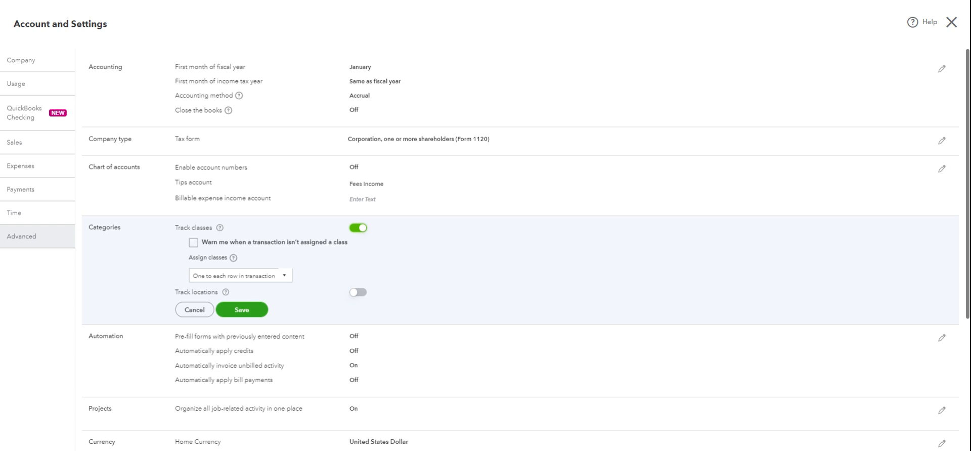
{"action": "left_click", "coordinate": [194, 243]}
{"action": "left_click", "coordinate": [250, 278]}
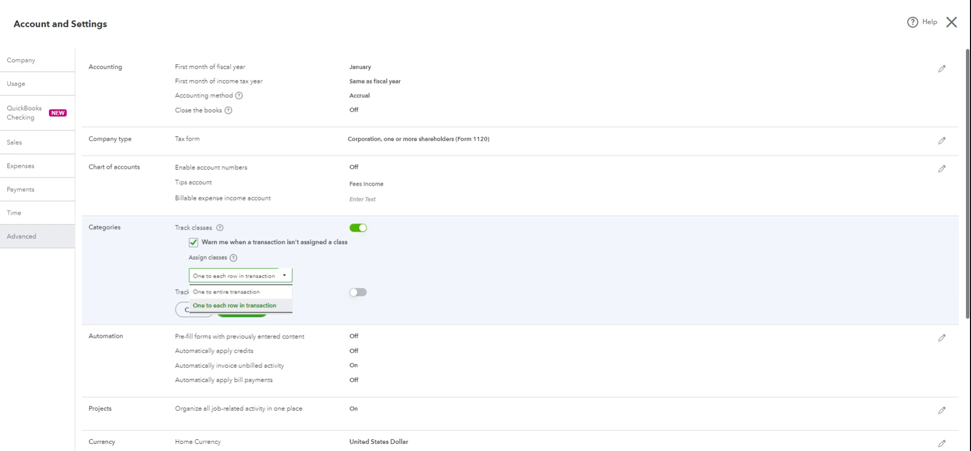
{"action": "left_click", "coordinate": [227, 307]}
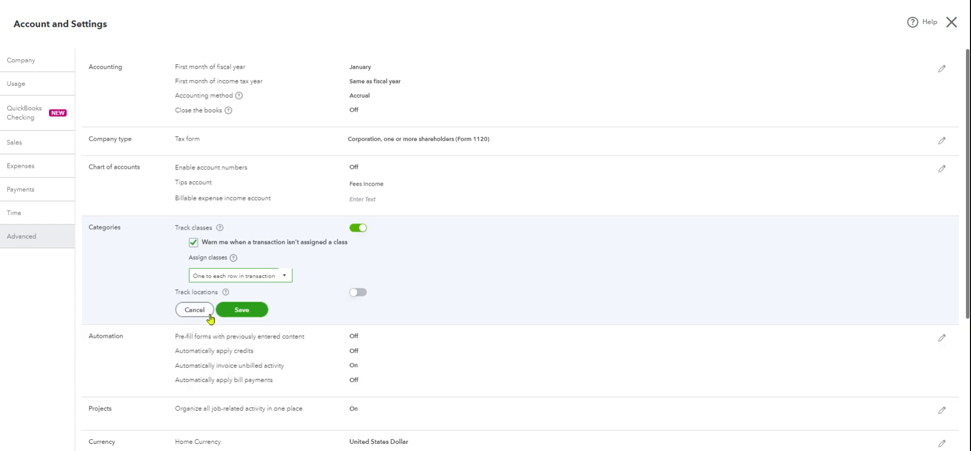
{"action": "left_click", "coordinate": [255, 311]}
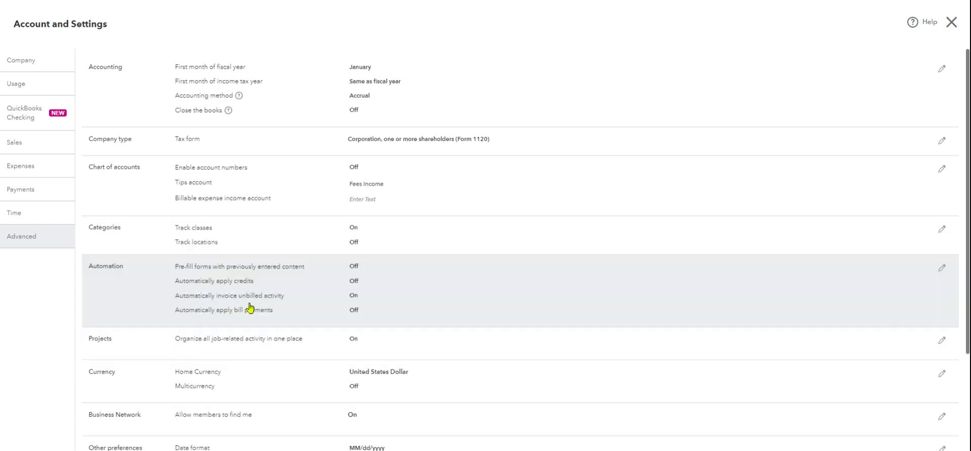
{"action": "scroll", "coordinate": [922, 431], "scroll_direction": "down", "scroll_amount": 3}
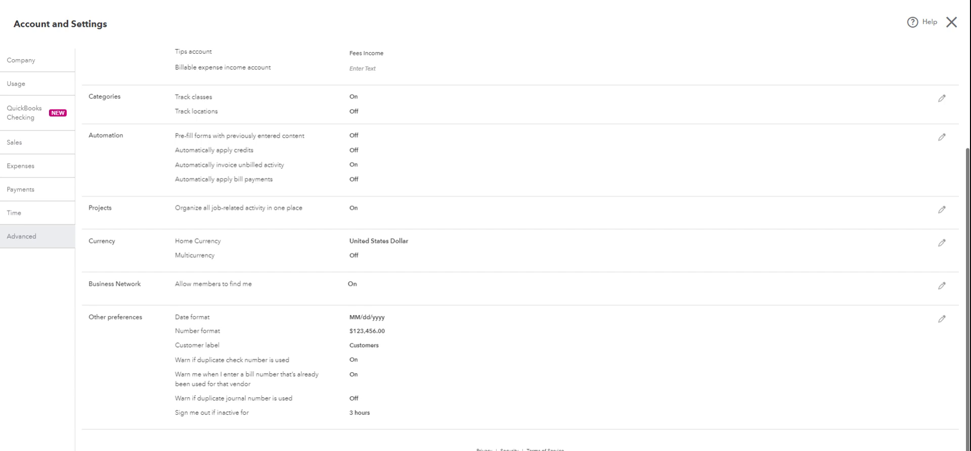
{"action": "key", "text": "ctrl+minus"}
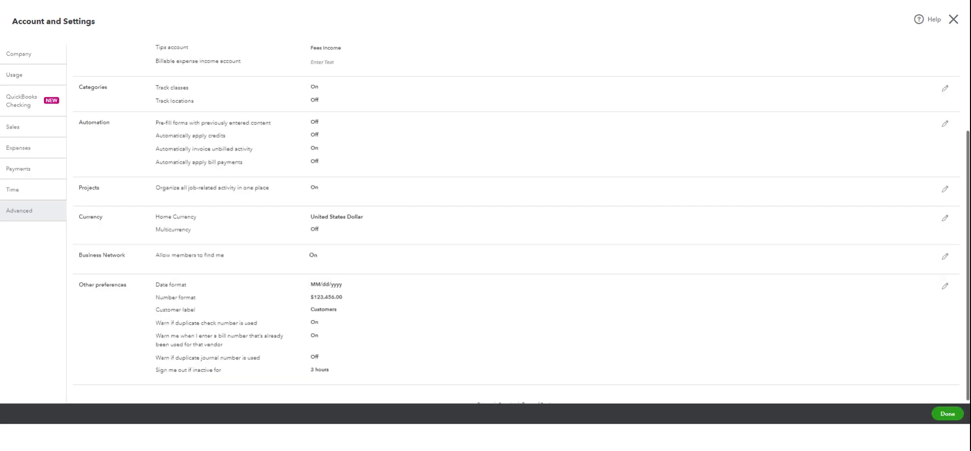
{"action": "left_click", "coordinate": [946, 413]}
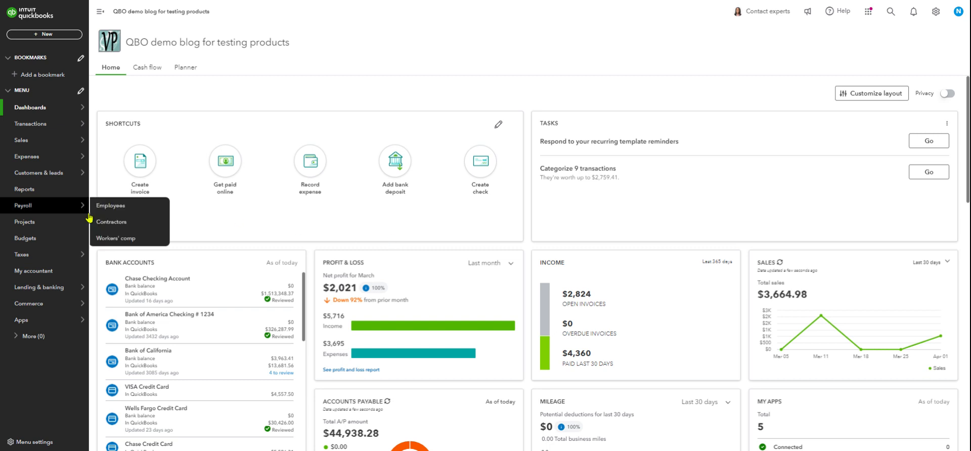
Open the Profit and Loss report and run it with columns displayed by Classes
{"action": "left_click", "coordinate": [37, 190]}
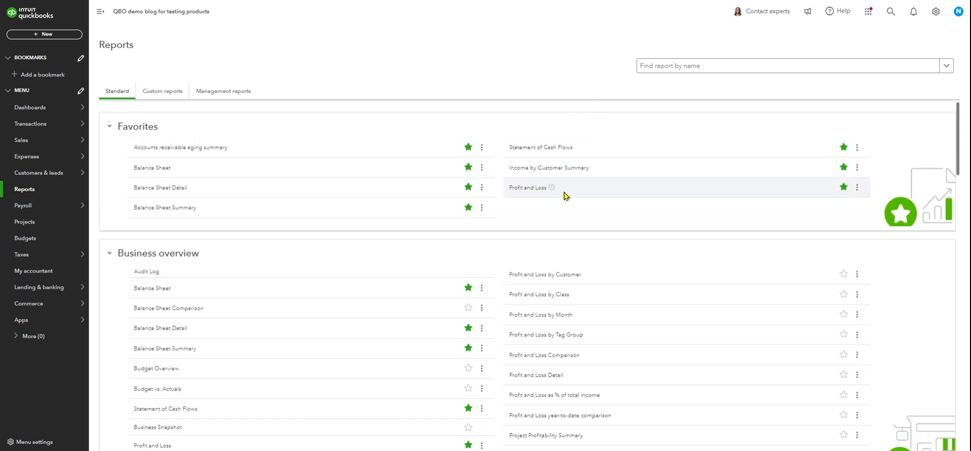
{"action": "left_click", "coordinate": [528, 187]}
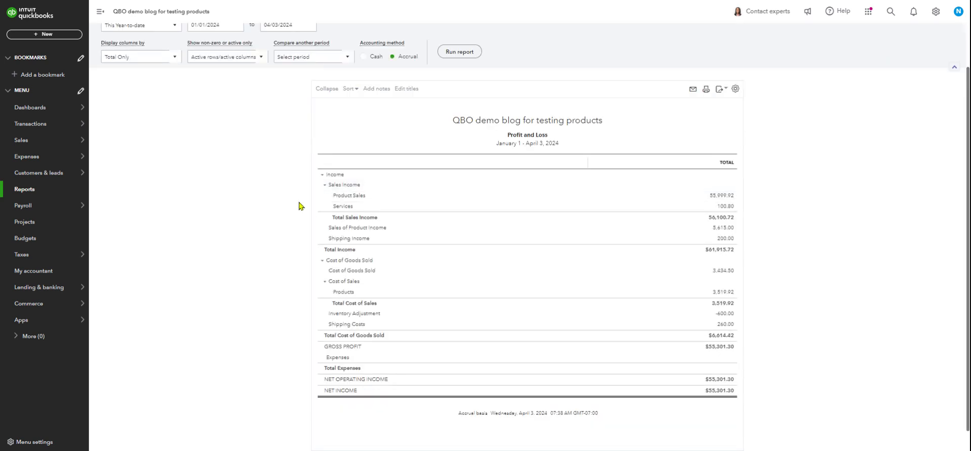
{"action": "scroll", "coordinate": [293, 208], "scroll_direction": "up", "scroll_amount": 1}
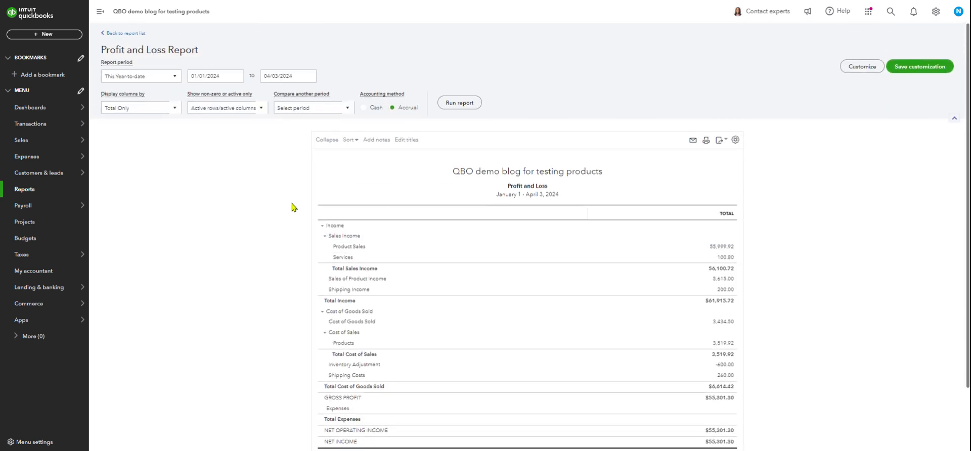
{"action": "left_click", "coordinate": [165, 110]}
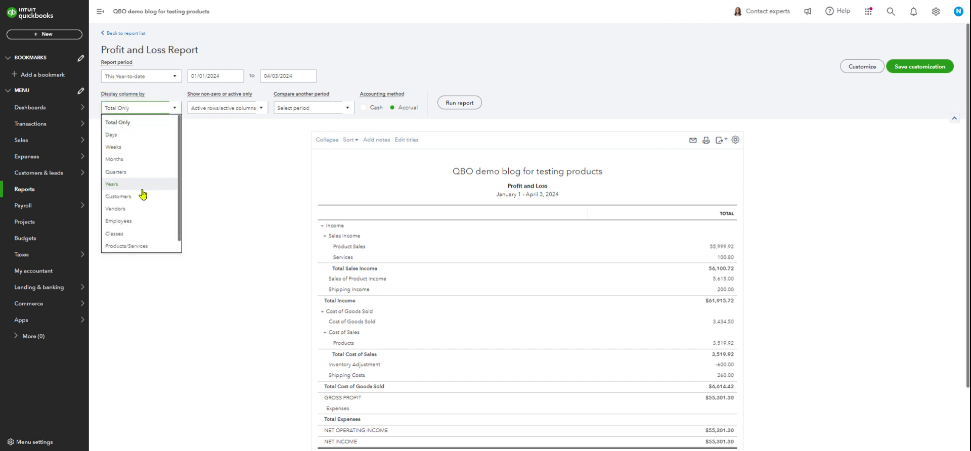
{"action": "left_click", "coordinate": [124, 235]}
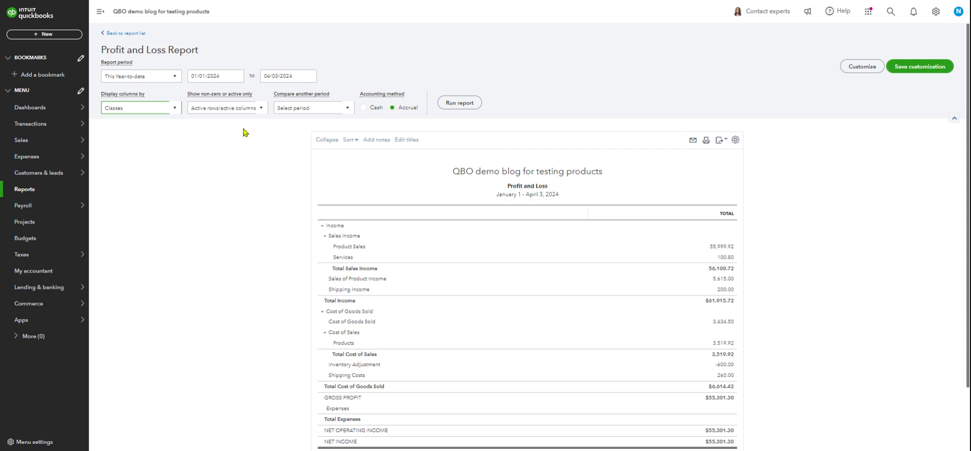
{"action": "left_click", "coordinate": [464, 105]}
{"action": "scroll", "coordinate": [463, 109], "scroll_direction": "down", "scroll_amount": 1}
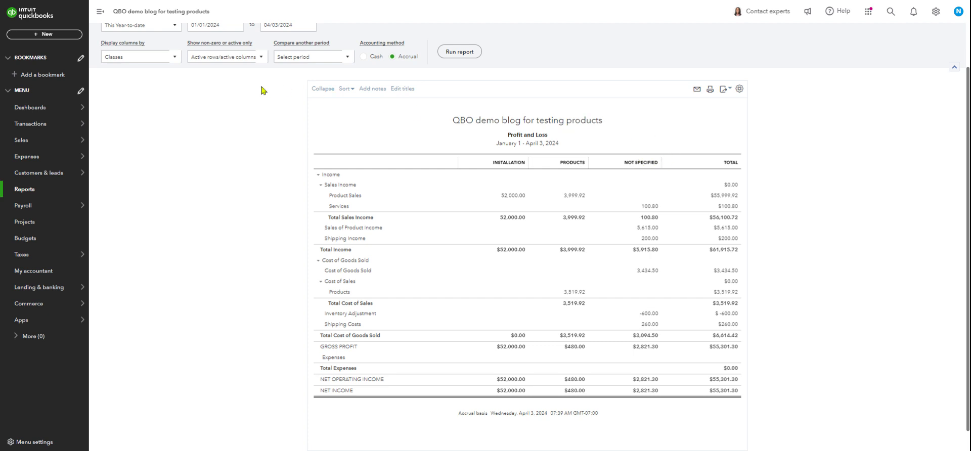
Set the Profit and Loss report period to All Dates and rerun the report
{"action": "scroll", "coordinate": [237, 112], "scroll_direction": "up", "scroll_amount": 2}
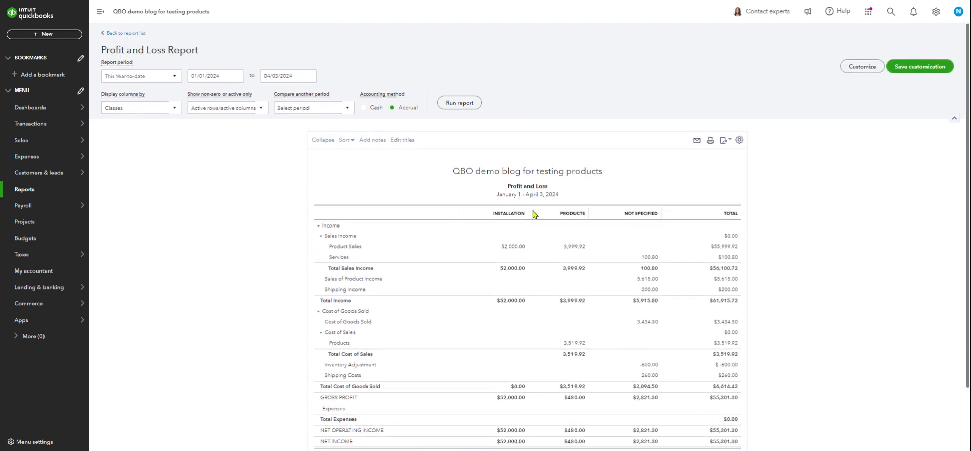
{"action": "left_click", "coordinate": [175, 77]}
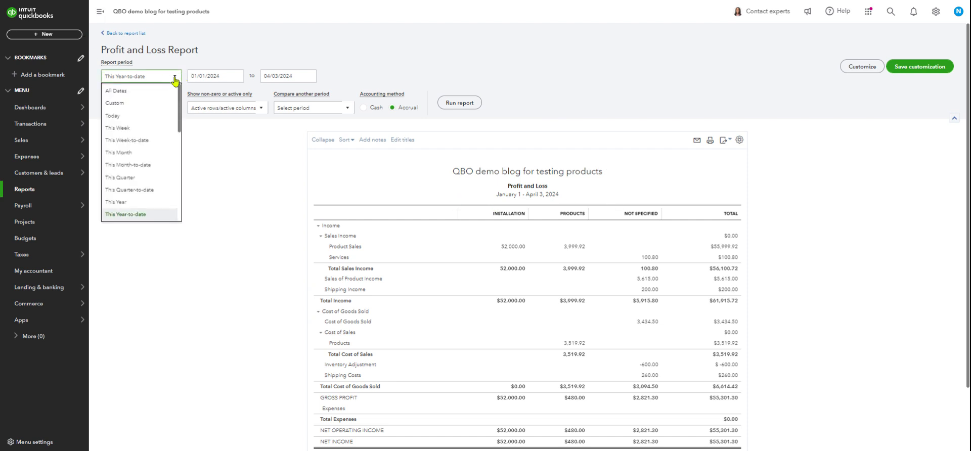
{"action": "left_click", "coordinate": [139, 93]}
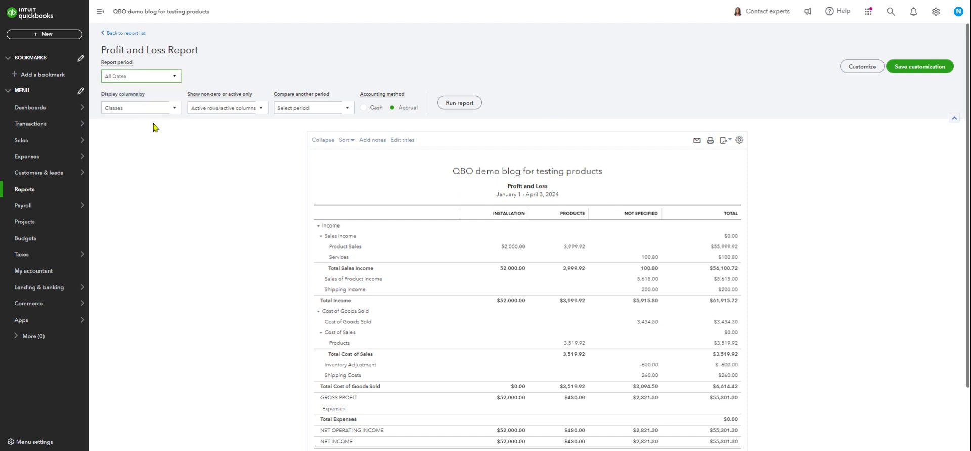
{"action": "left_click", "coordinate": [463, 104]}
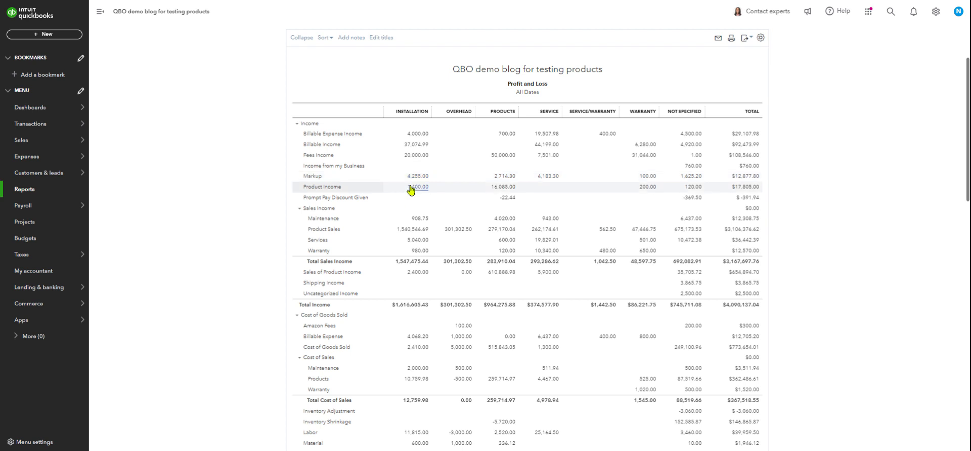
Examine the income, cost of goods sold, expenses and net income of each class in the all-dates Profit and Loss report
{"action": "scroll", "coordinate": [411, 191], "scroll_direction": "down", "scroll_amount": 1}
{"action": "scroll", "coordinate": [410, 191], "scroll_direction": "up", "scroll_amount": 2}
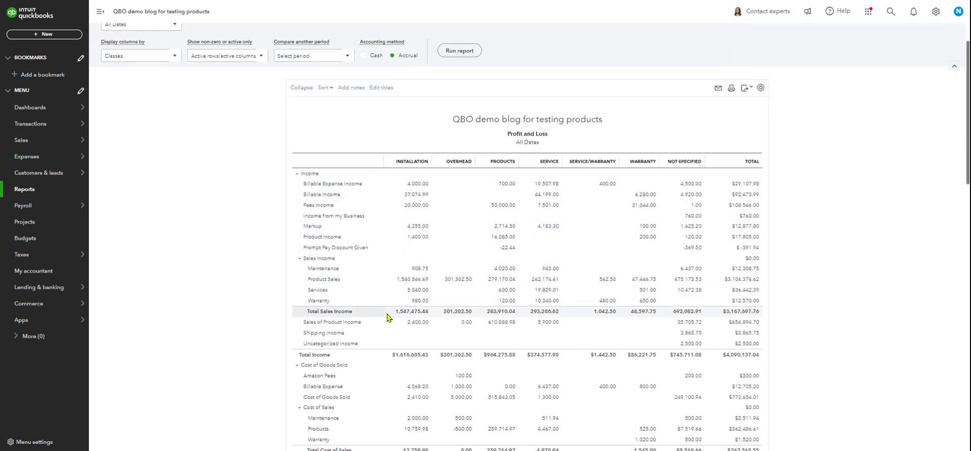
{"action": "scroll", "coordinate": [385, 324], "scroll_direction": "down", "scroll_amount": 2}
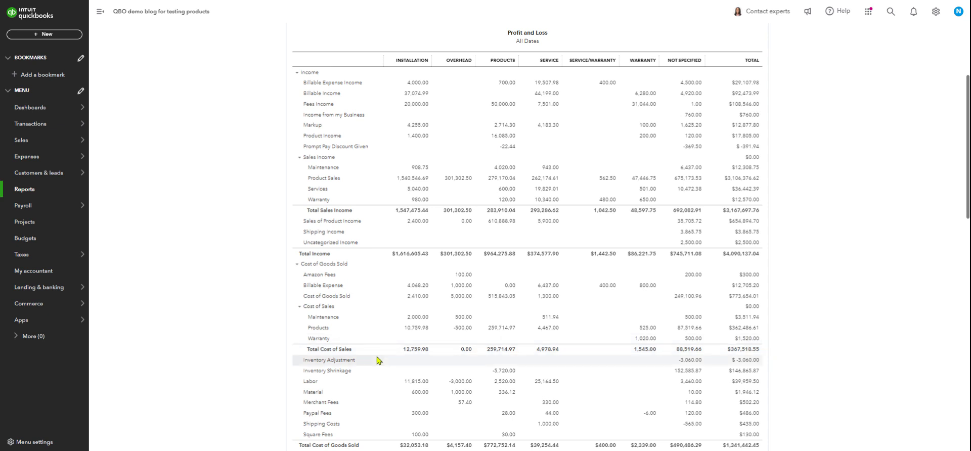
{"action": "scroll", "coordinate": [382, 354], "scroll_direction": "down", "scroll_amount": 1}
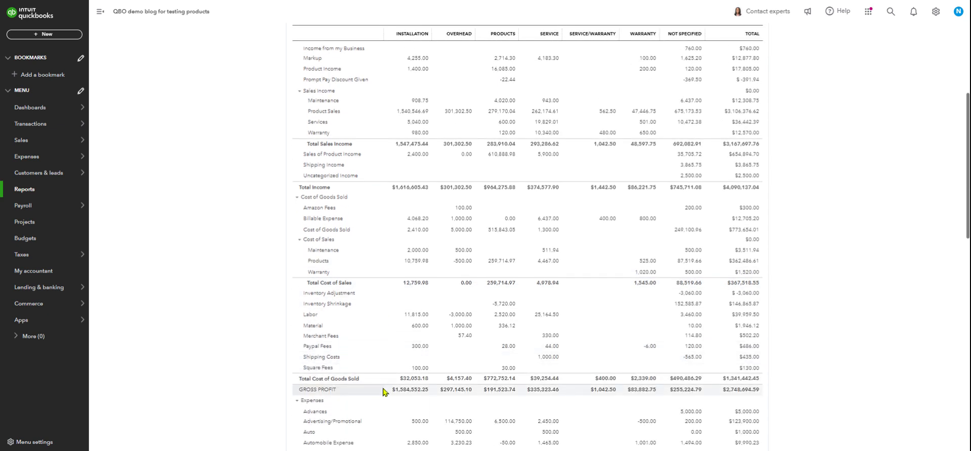
{"action": "scroll", "coordinate": [373, 324], "scroll_direction": "up", "scroll_amount": 3}
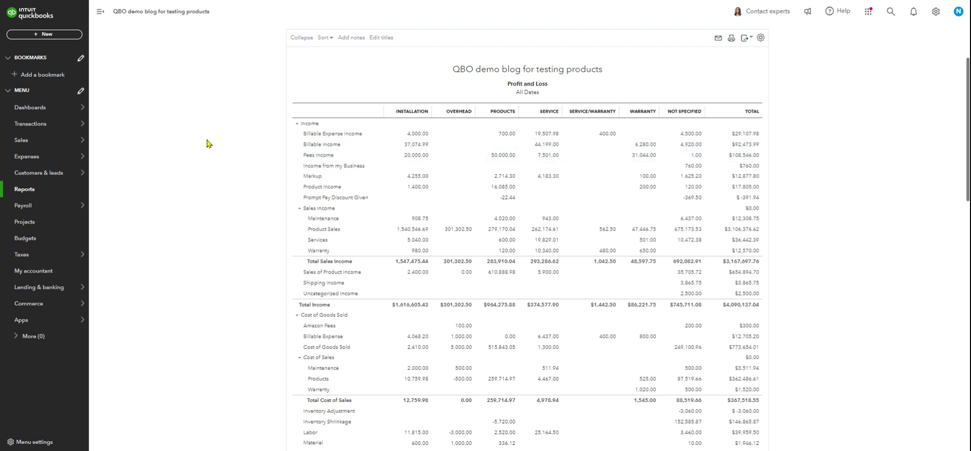
{"action": "scroll", "coordinate": [208, 147], "scroll_direction": "down", "scroll_amount": 1}
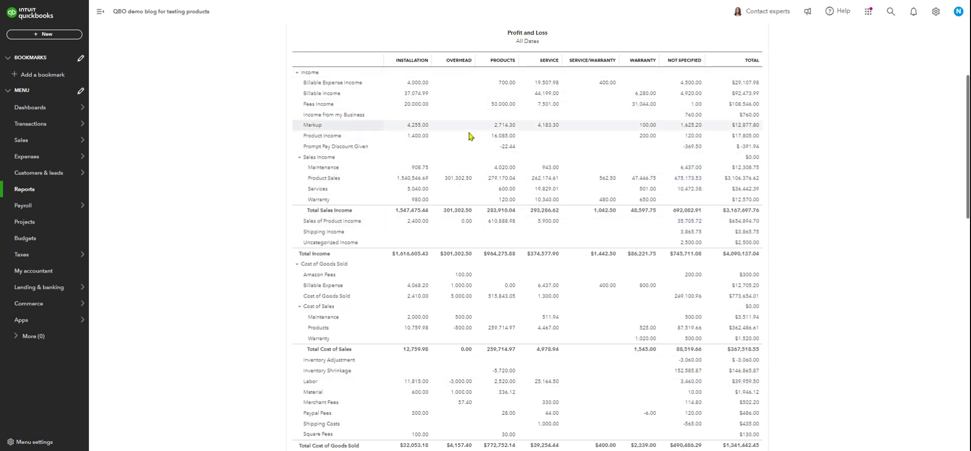
{"action": "scroll", "coordinate": [469, 136], "scroll_direction": "down", "scroll_amount": 7}
{"action": "scroll", "coordinate": [469, 161], "scroll_direction": "down", "scroll_amount": 6}
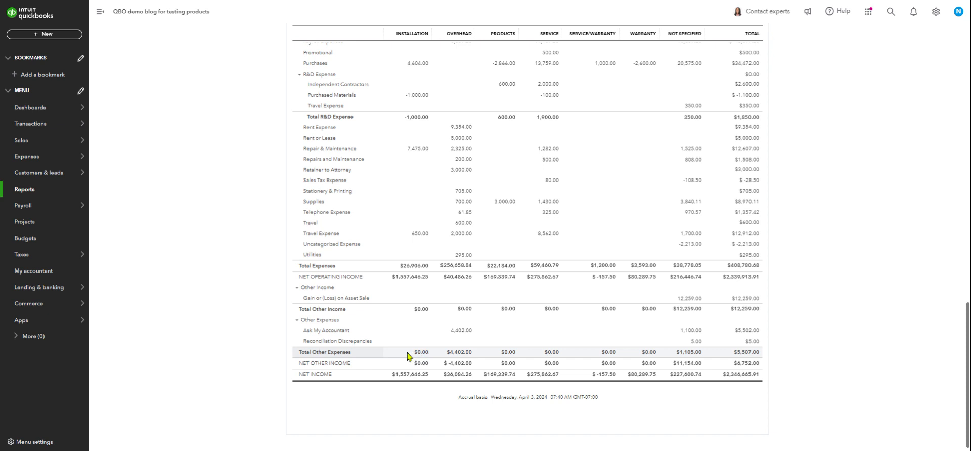
{"action": "scroll", "coordinate": [423, 256], "scroll_direction": "up", "scroll_amount": 6}
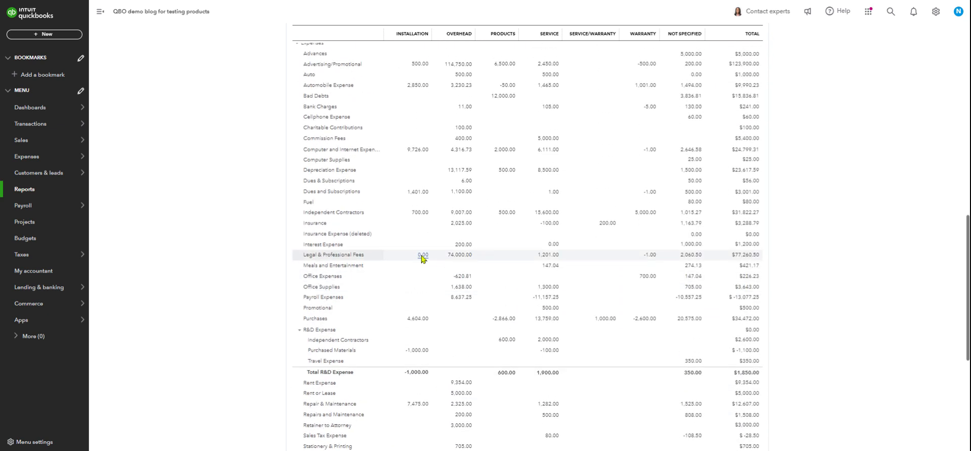
{"action": "scroll", "coordinate": [422, 258], "scroll_direction": "up", "scroll_amount": 4}
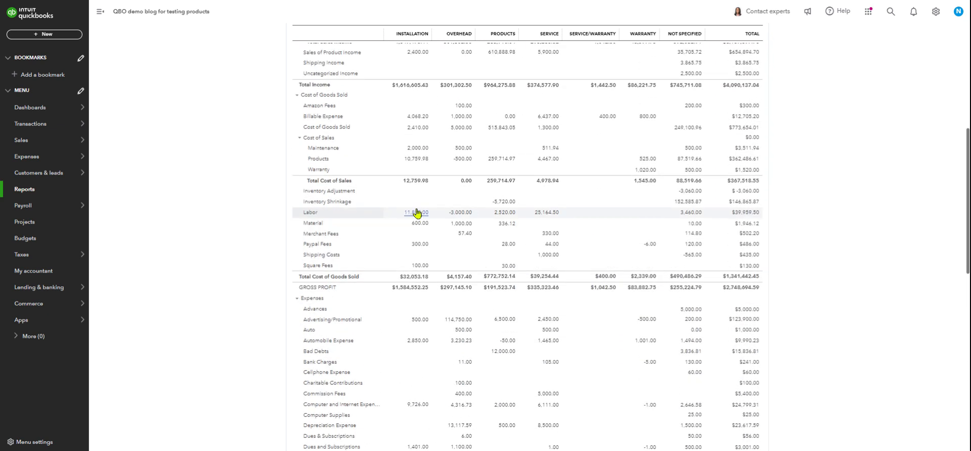
{"action": "scroll", "coordinate": [413, 196], "scroll_direction": "up", "scroll_amount": 2}
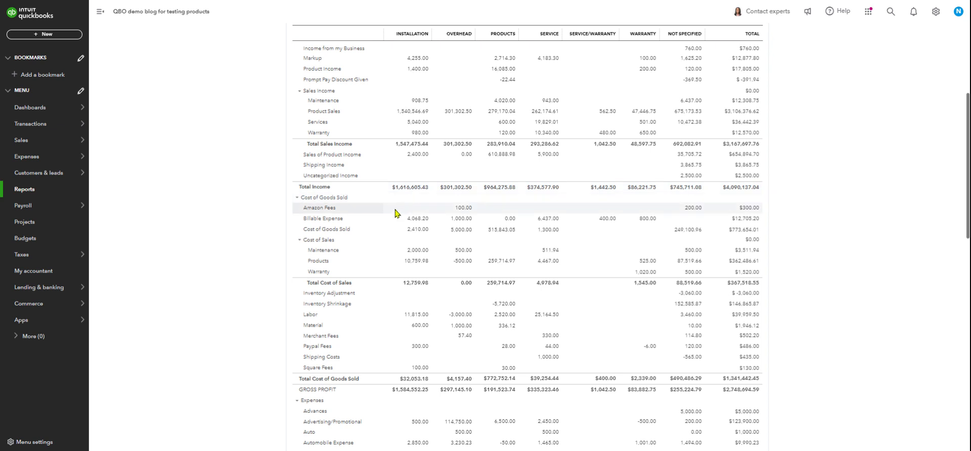
{"action": "scroll", "coordinate": [396, 213], "scroll_direction": "up", "scroll_amount": 3}
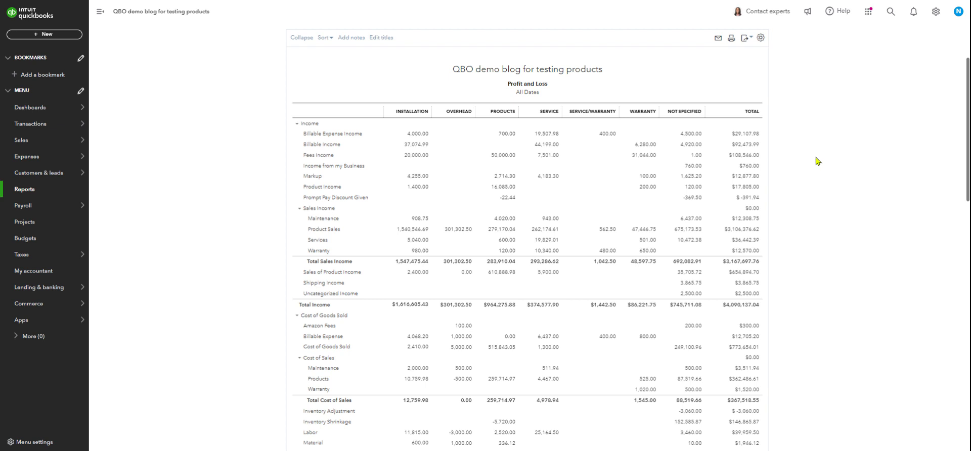
{"action": "scroll", "coordinate": [817, 160], "scroll_direction": "up", "scroll_amount": 1}
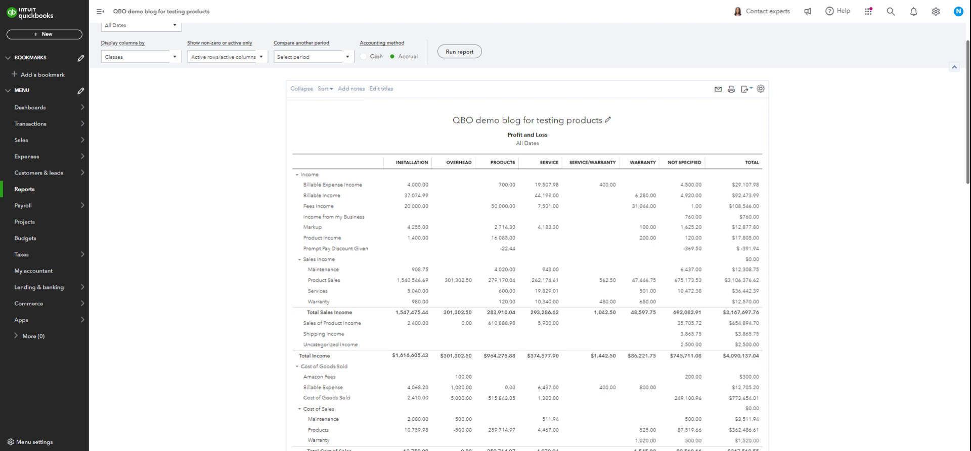
{"action": "scroll", "coordinate": [878, 70], "scroll_direction": "up", "scroll_amount": 1}
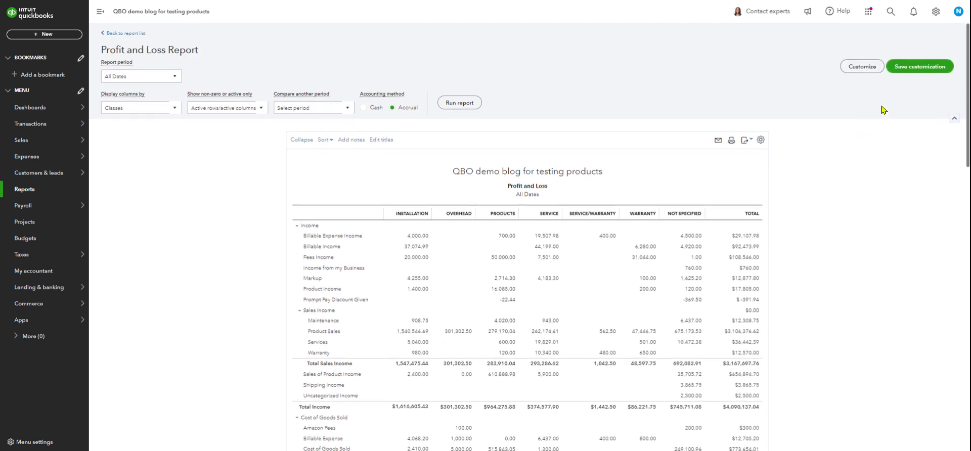
Open the Classes list from the company's full set of lists
{"action": "left_click", "coordinate": [936, 14]}
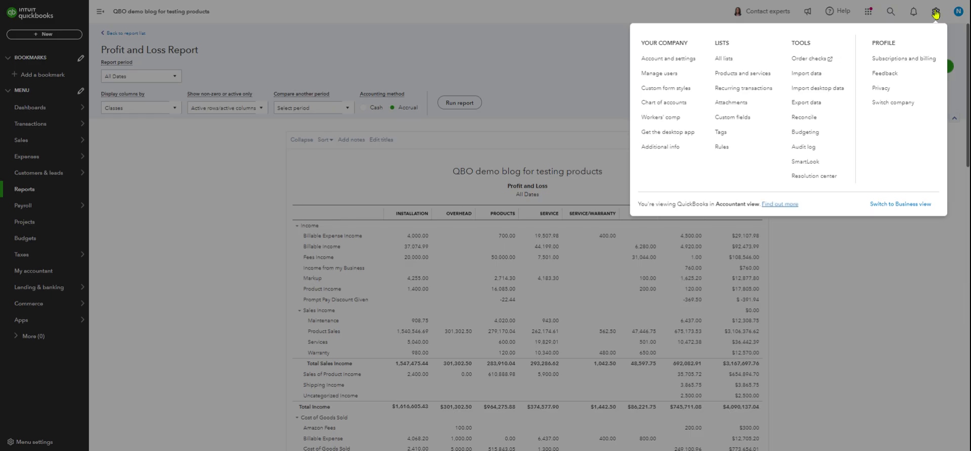
{"action": "left_click", "coordinate": [725, 59]}
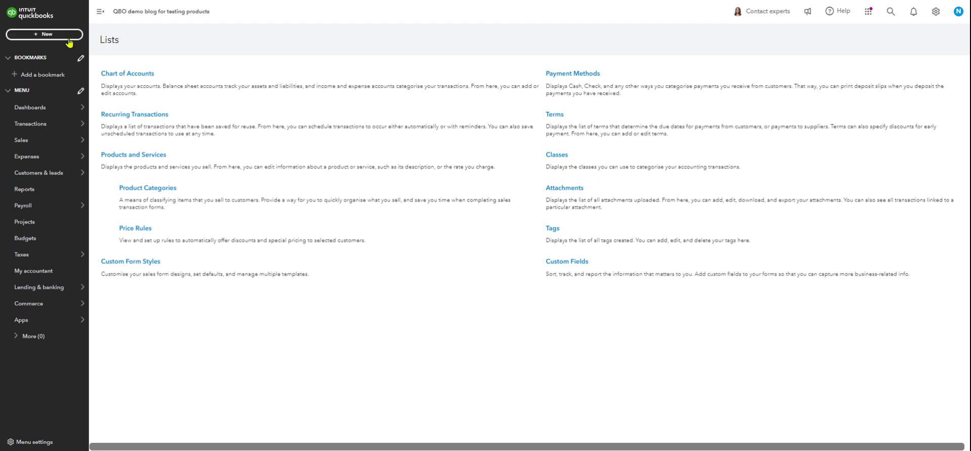
{"action": "left_click", "coordinate": [559, 156]}
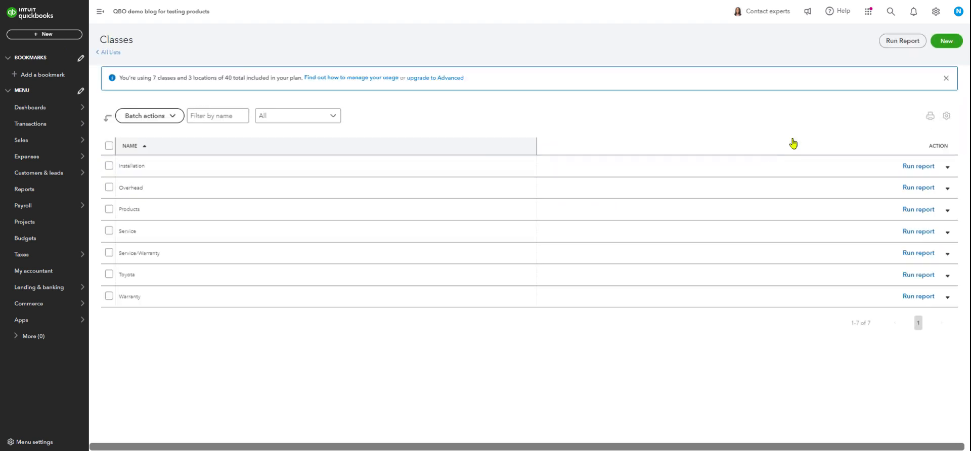
{"action": "left_click", "coordinate": [941, 48]}
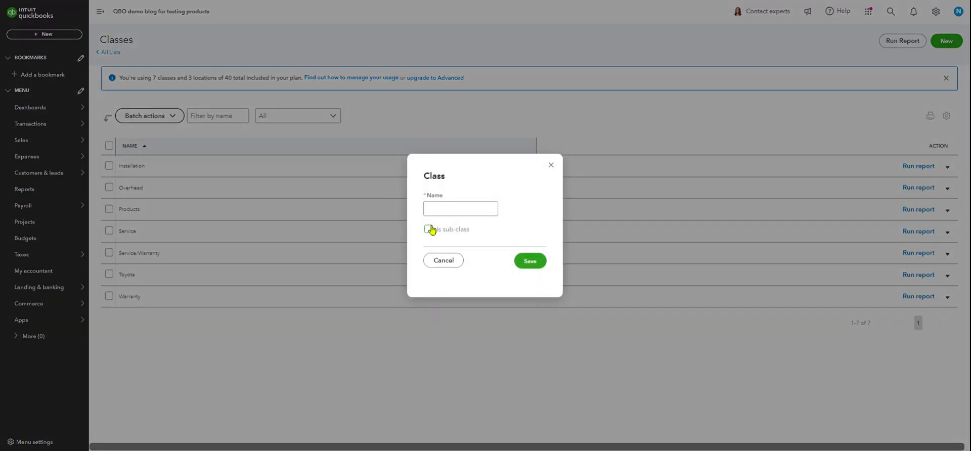
{"action": "left_click", "coordinate": [434, 206]}
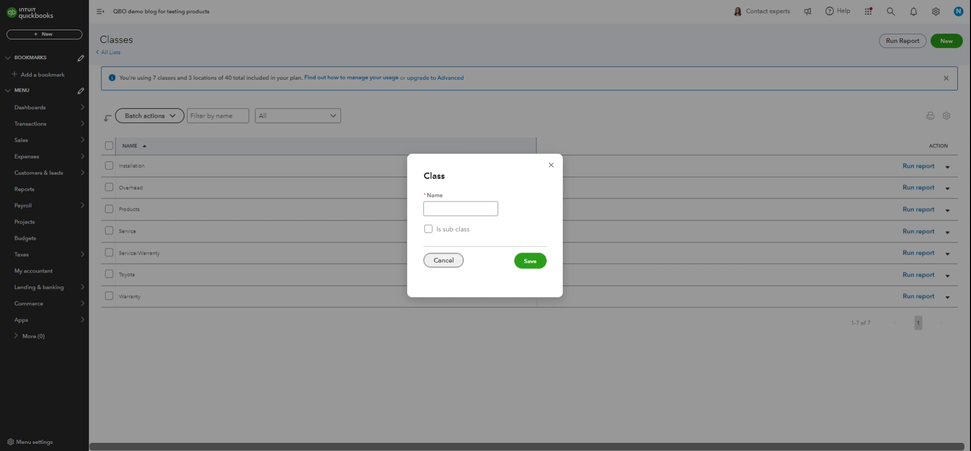
{"action": "left_click", "coordinate": [441, 261]}
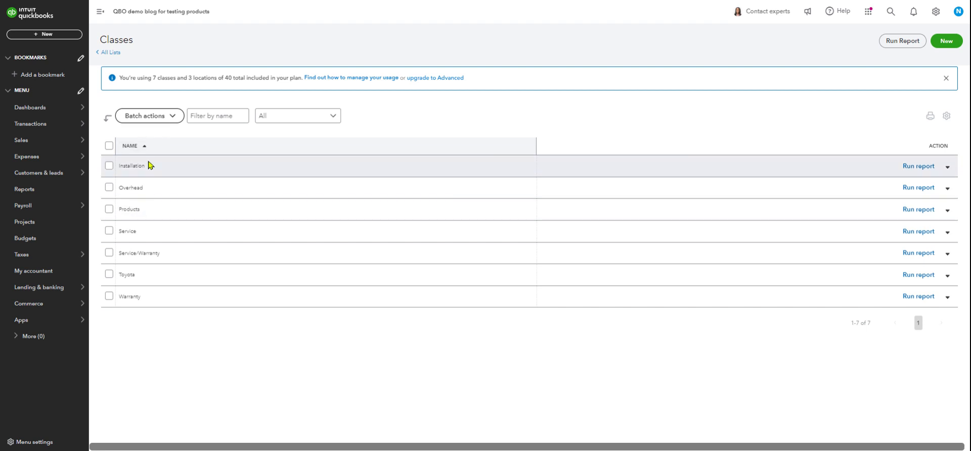
Open the form for a new class to view its name and sub-class fields, and cancel without saving
{"action": "left_click", "coordinate": [947, 44]}
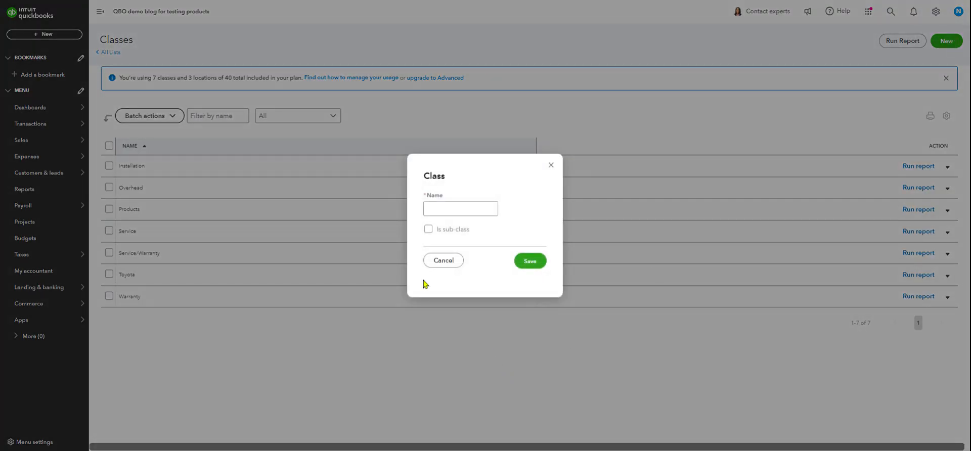
{"action": "left_click", "coordinate": [444, 261]}
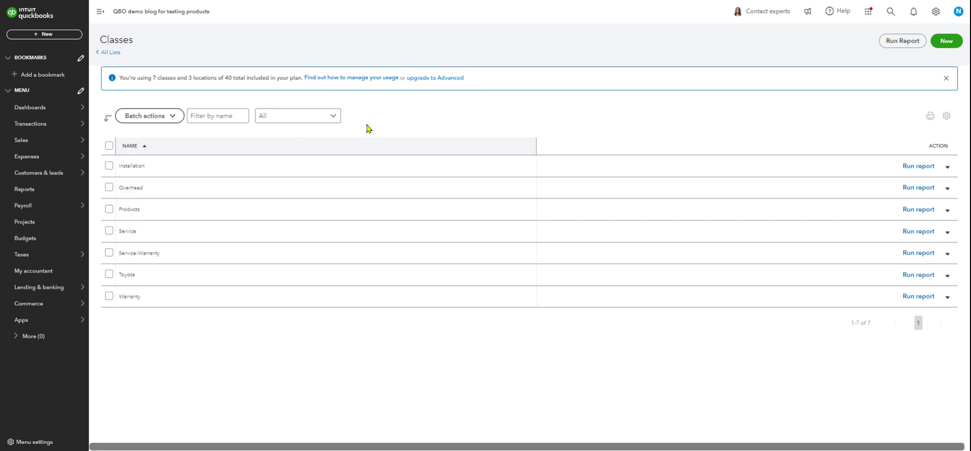
Go to the bank transactions for Bank of California and expand the 08/25/2015 deposit of $1,300.00
{"action": "mouse_move", "coordinate": [35, 131]}
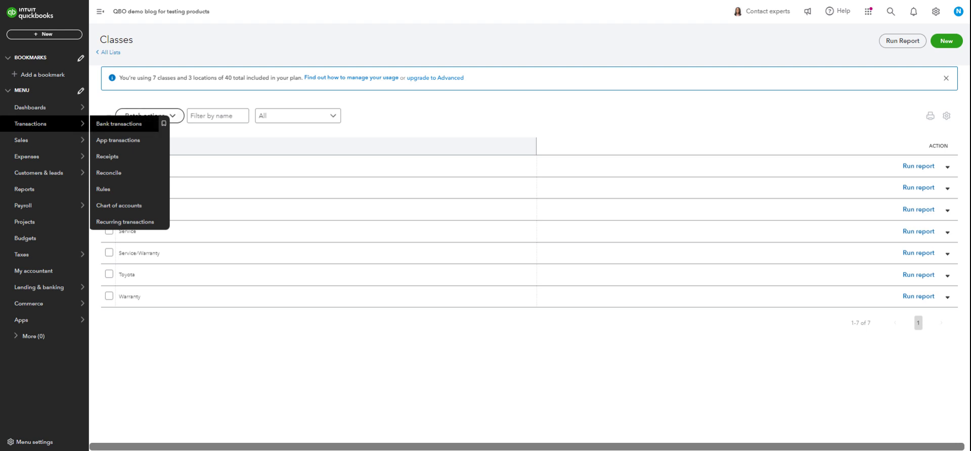
{"action": "left_click", "coordinate": [102, 129]}
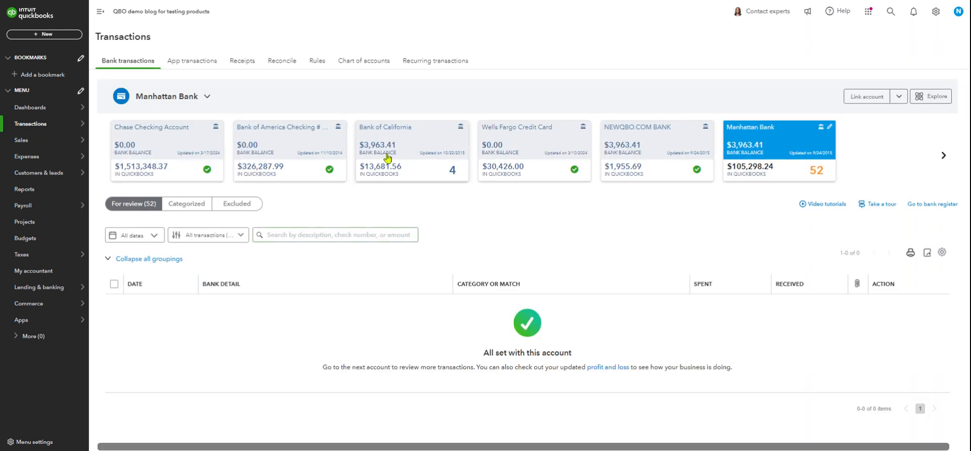
{"action": "left_click", "coordinate": [427, 166]}
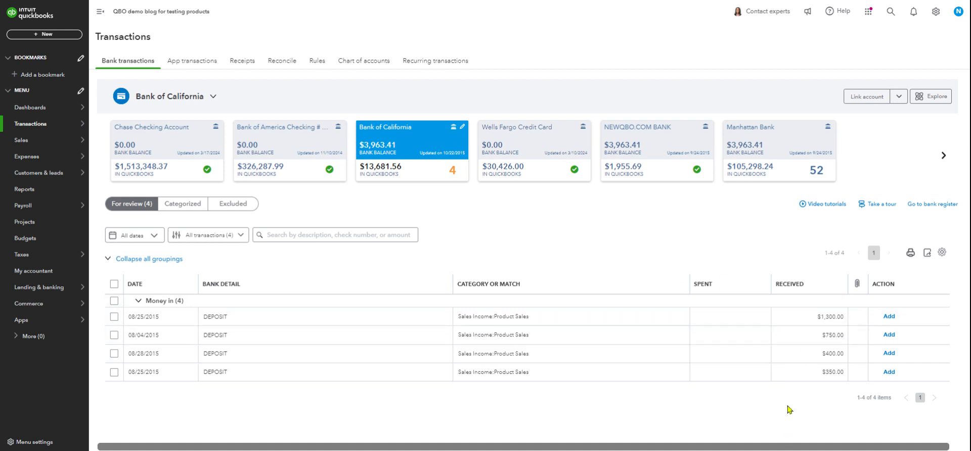
{"action": "left_click", "coordinate": [408, 322]}
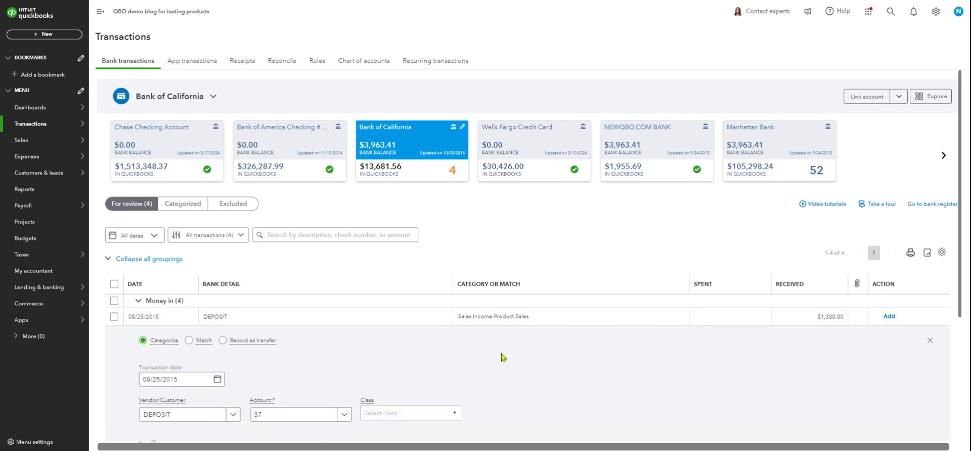
{"action": "scroll", "coordinate": [511, 354], "scroll_direction": "down", "scroll_amount": 3}
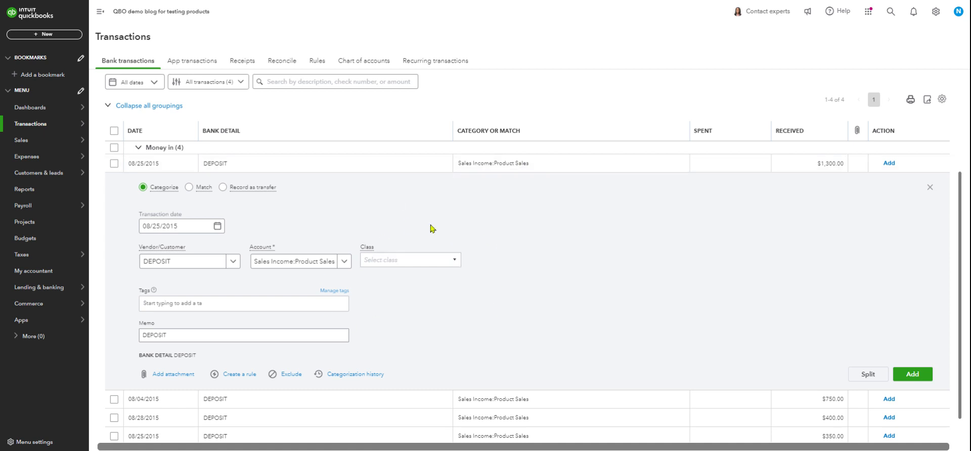
Assign the Products class to the $1,300.00 deposit
{"action": "mouse_move", "coordinate": [402, 245]}
{"action": "left_click", "coordinate": [455, 261]}
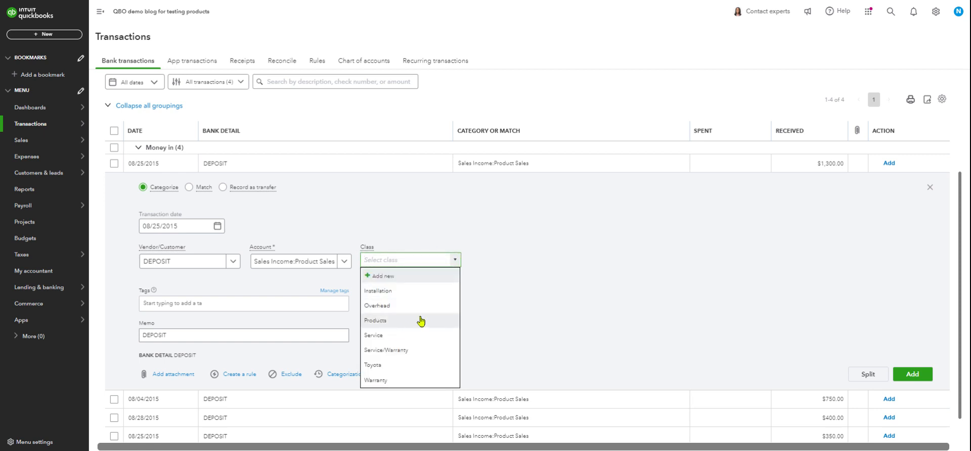
{"action": "left_click", "coordinate": [394, 321]}
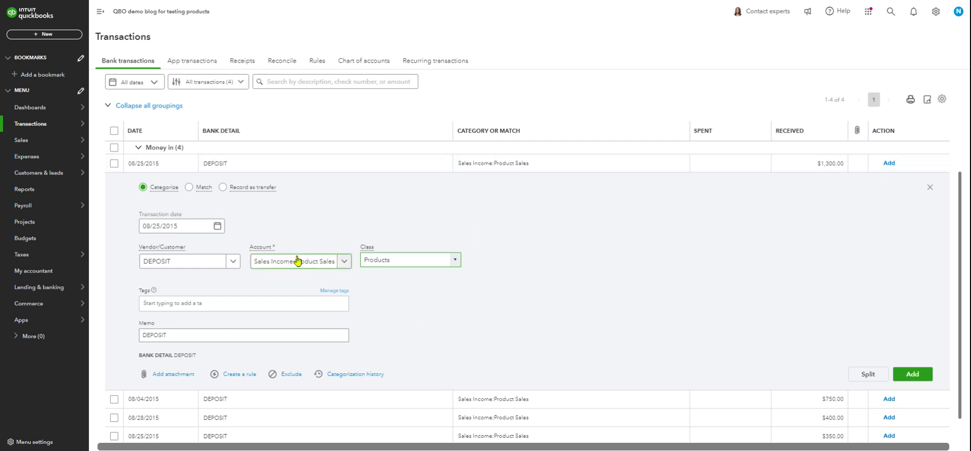
Change the $1,300.00 deposit's account to Warranty, the sub-account of Sales Income
{"action": "left_click", "coordinate": [278, 262]}
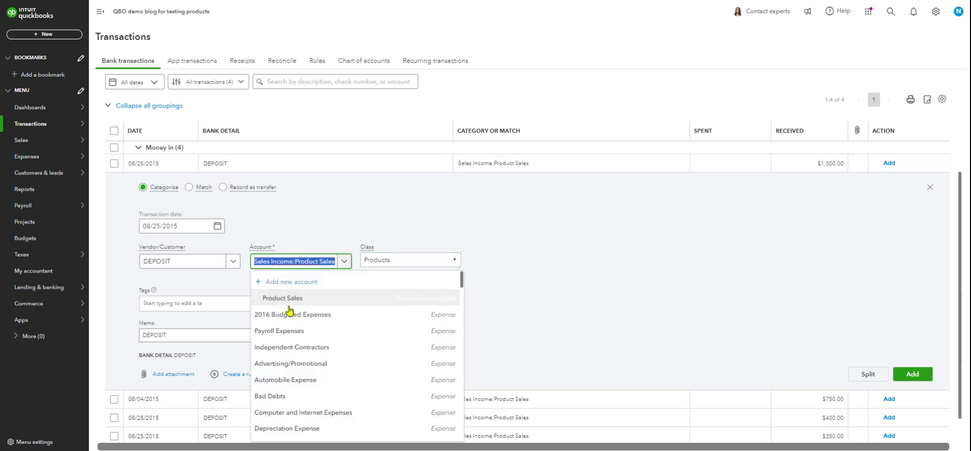
{"action": "scroll", "coordinate": [320, 330], "scroll_direction": "down", "scroll_amount": 2}
{"action": "scroll", "coordinate": [323, 338], "scroll_direction": "up", "scroll_amount": 2}
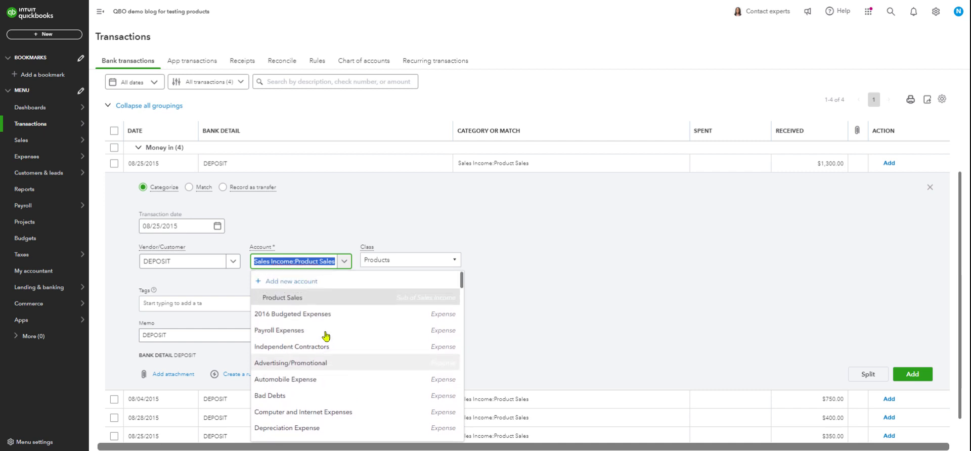
{"action": "scroll", "coordinate": [326, 337], "scroll_direction": "down", "scroll_amount": 15}
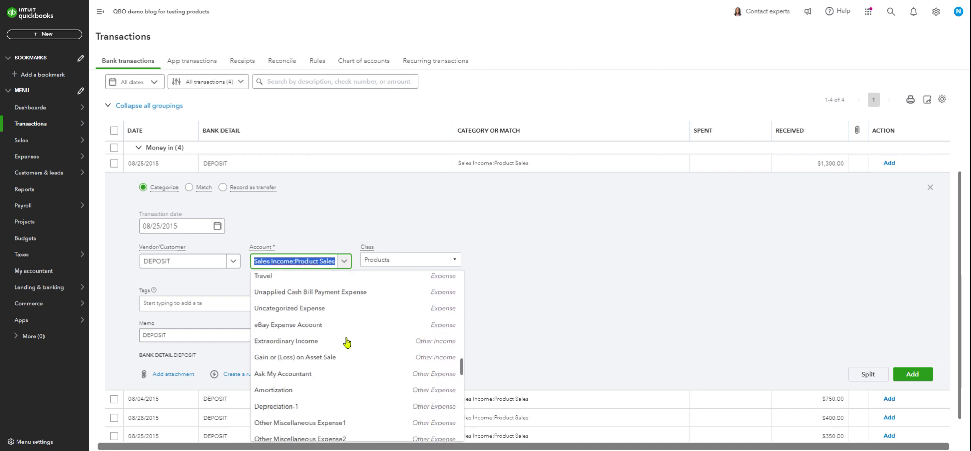
{"action": "scroll", "coordinate": [348, 343], "scroll_direction": "down", "scroll_amount": 12}
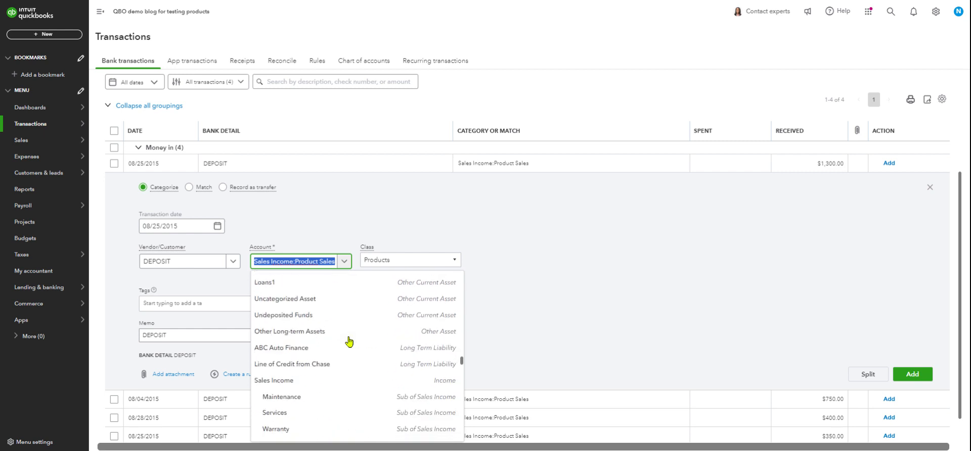
{"action": "scroll", "coordinate": [348, 313], "scroll_direction": "down", "scroll_amount": 6}
{"action": "scroll", "coordinate": [349, 341], "scroll_direction": "up", "scroll_amount": 3}
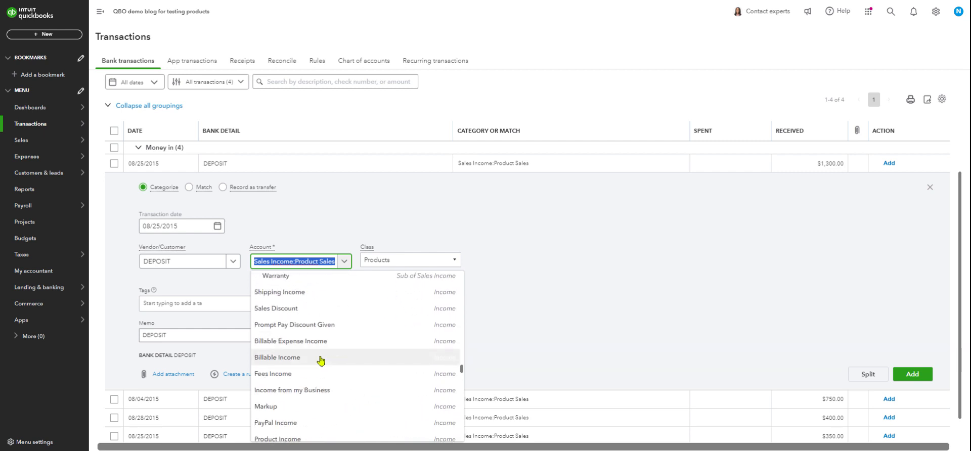
{"action": "scroll", "coordinate": [336, 367], "scroll_direction": "up", "scroll_amount": 2}
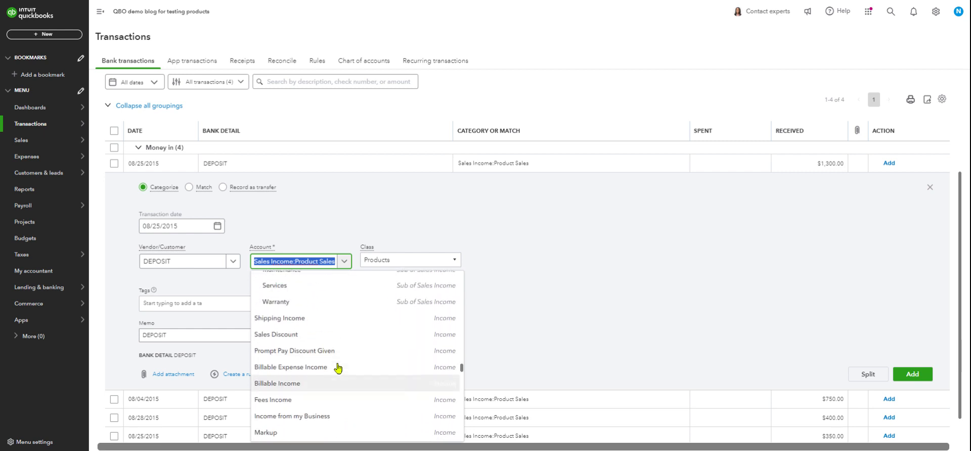
{"action": "scroll", "coordinate": [337, 368], "scroll_direction": "up", "scroll_amount": 2}
{"action": "scroll", "coordinate": [331, 360], "scroll_direction": "up", "scroll_amount": 1}
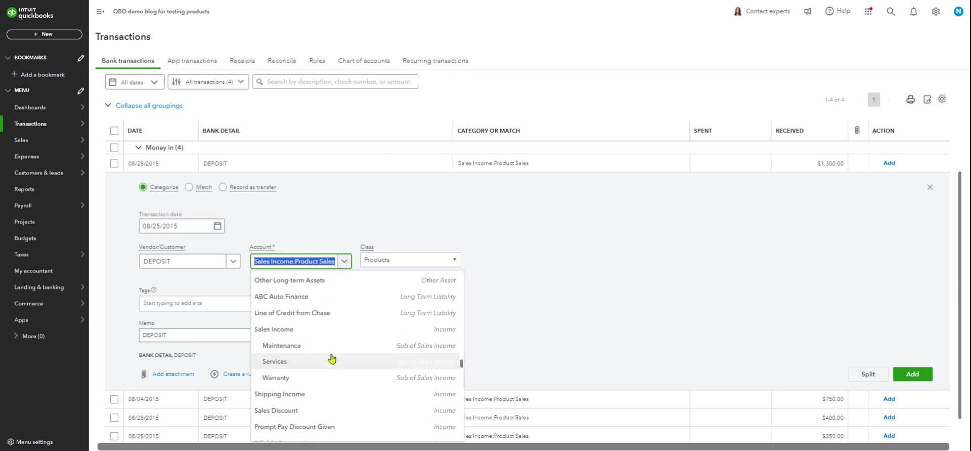
{"action": "scroll", "coordinate": [332, 359], "scroll_direction": "up", "scroll_amount": 3}
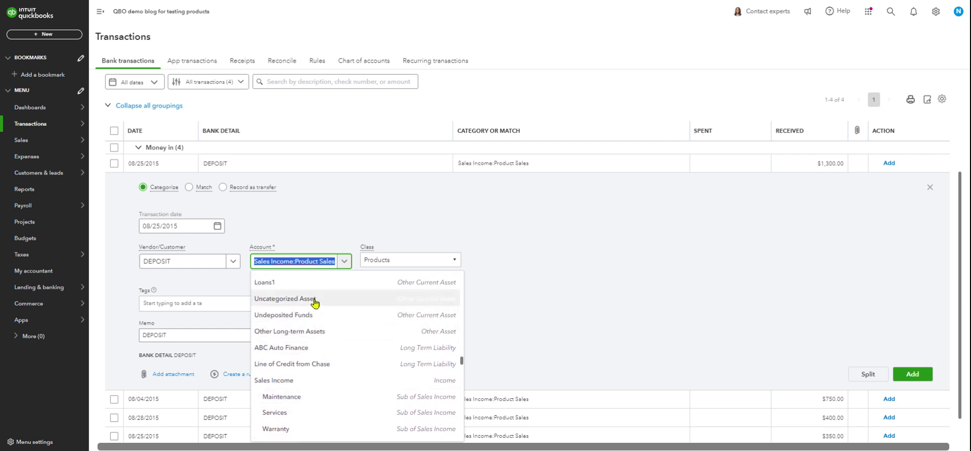
{"action": "scroll", "coordinate": [314, 324], "scroll_direction": "down", "scroll_amount": 3}
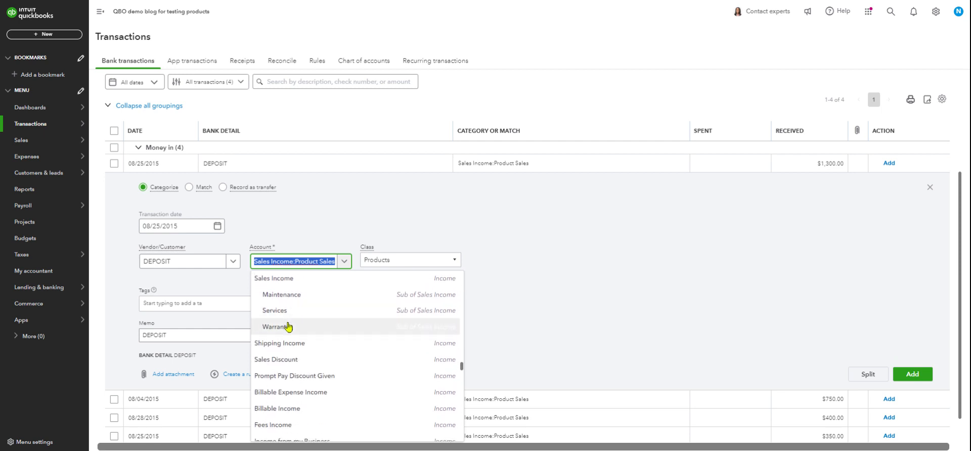
{"action": "left_click", "coordinate": [288, 327]}
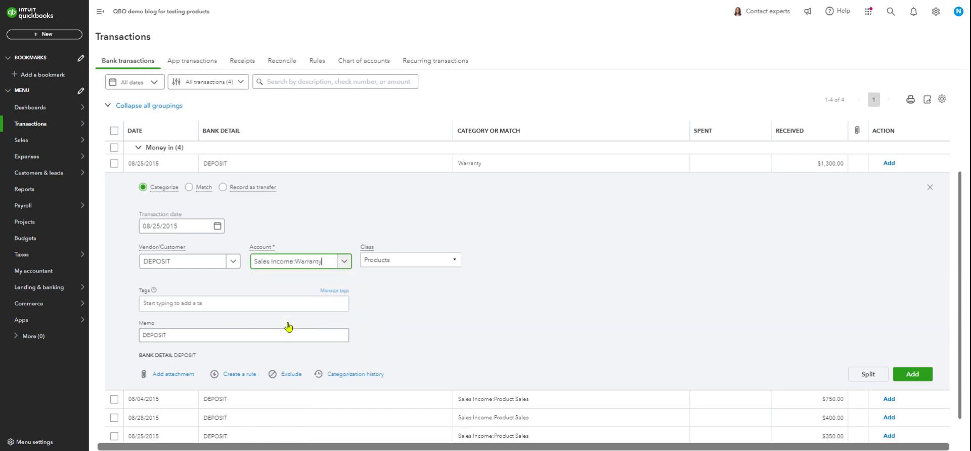
Set the $1,300.00 deposit's class to Warranty and close its details without adding the transaction
{"action": "left_click", "coordinate": [455, 260]}
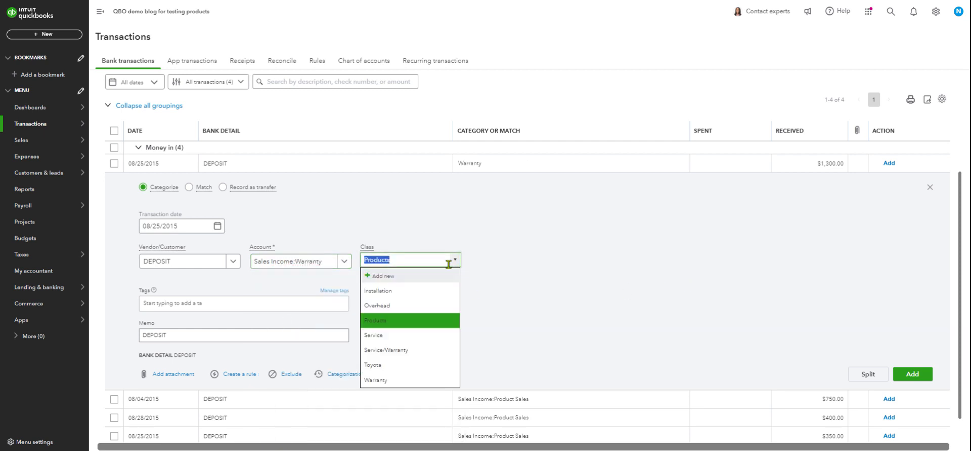
{"action": "left_click", "coordinate": [387, 380]}
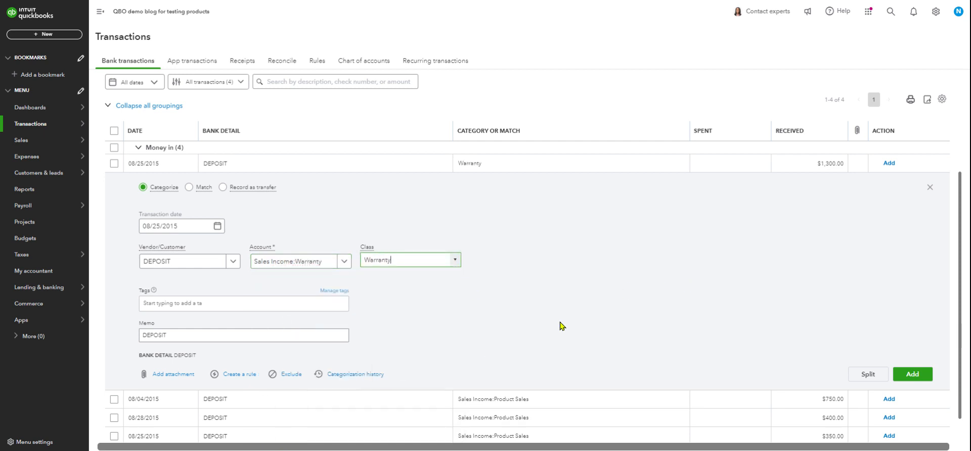
{"action": "left_click", "coordinate": [930, 191]}
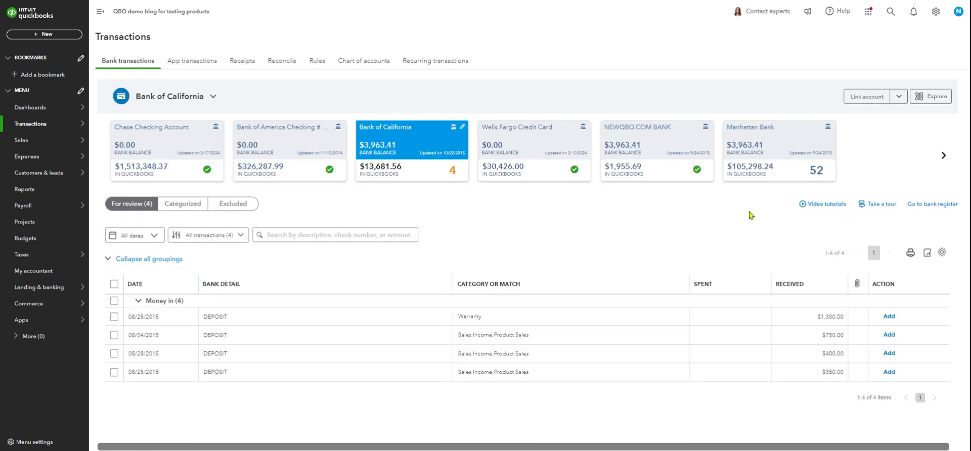
Switch to the Apple Credit Card account and expand the 06/21/2021 In N Out Burger charge
{"action": "left_click", "coordinate": [944, 155]}
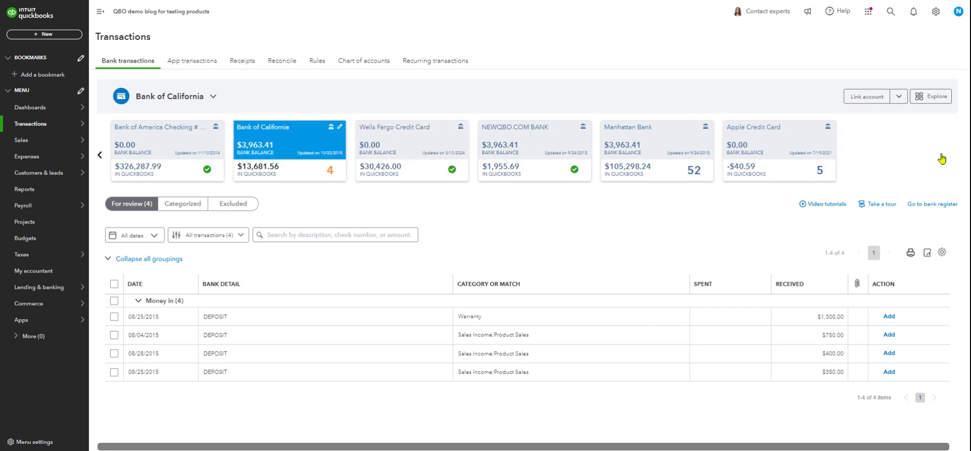
{"action": "left_click", "coordinate": [790, 175]}
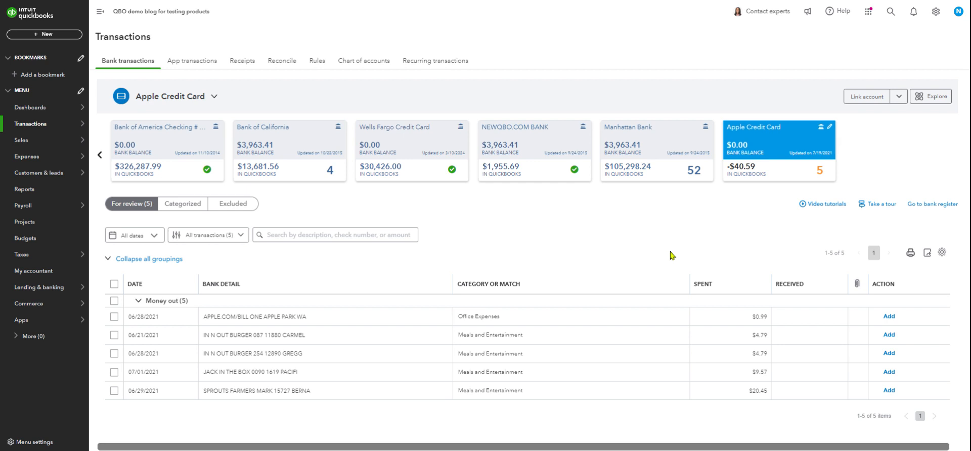
{"action": "left_click", "coordinate": [395, 333]}
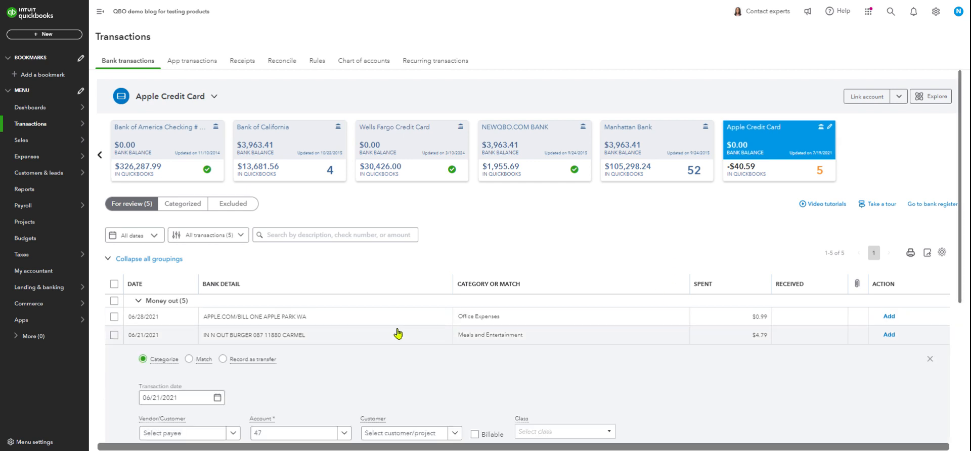
{"action": "scroll", "coordinate": [638, 327], "scroll_direction": "down", "scroll_amount": 2}
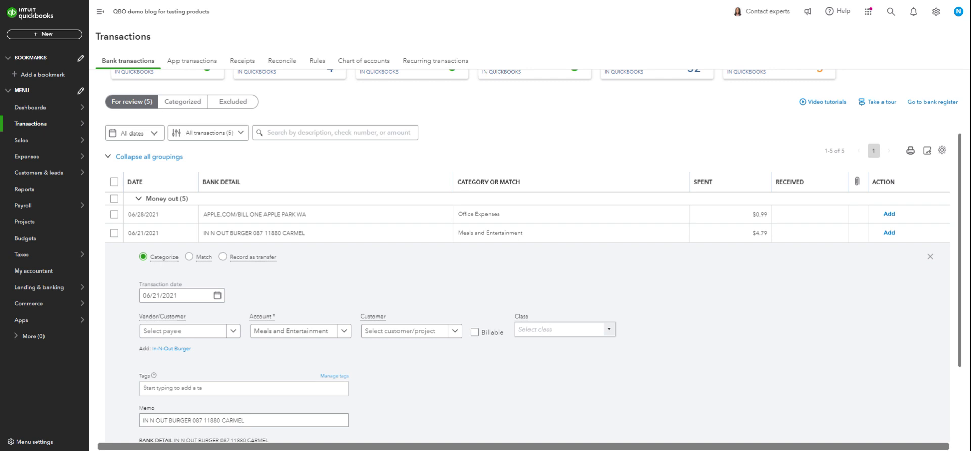
Assign the Overhead class to the 06/21/2021 In N Out Burger charge
{"action": "left_click", "coordinate": [609, 332]}
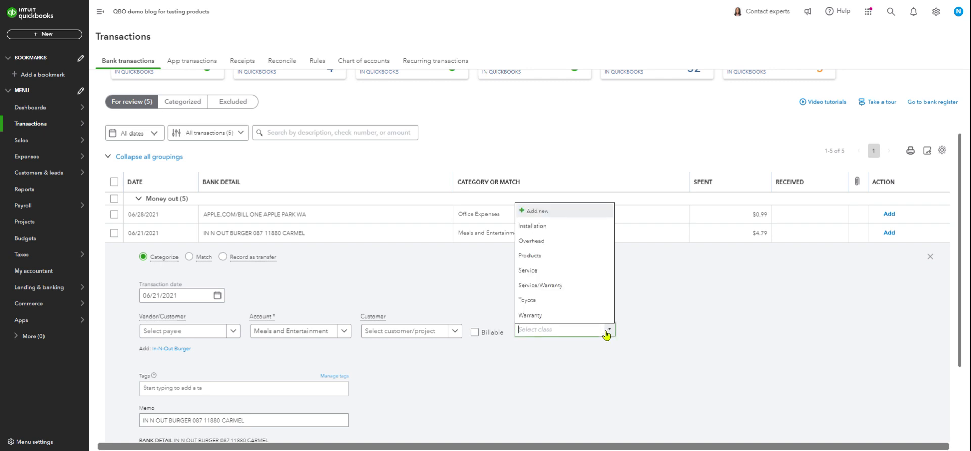
{"action": "left_click", "coordinate": [554, 241]}
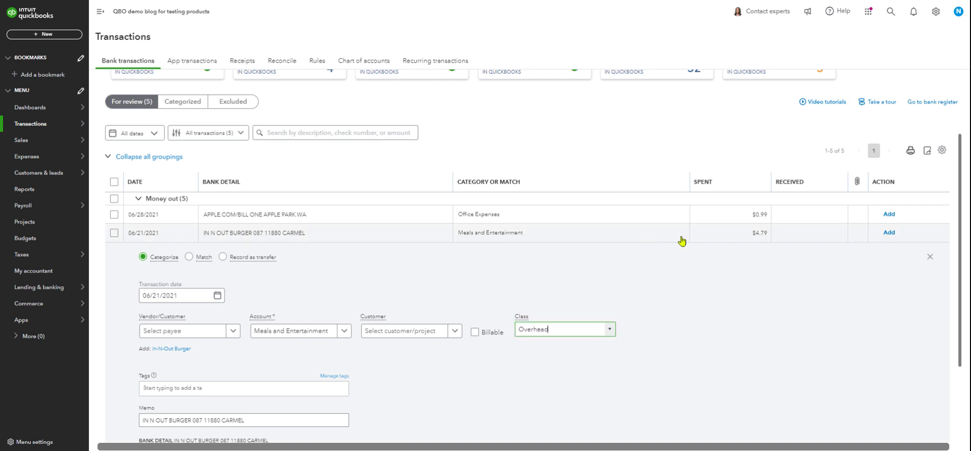
{"action": "left_click", "coordinate": [611, 330]}
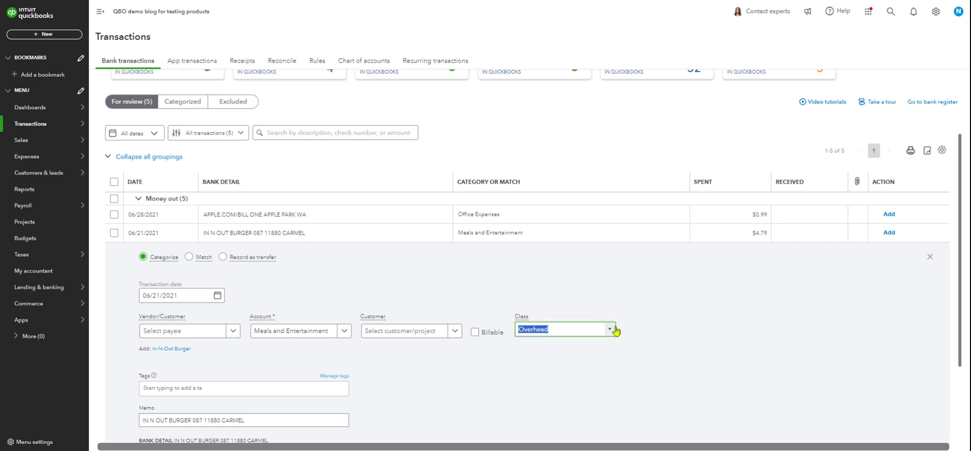
{"action": "left_click", "coordinate": [475, 284]}
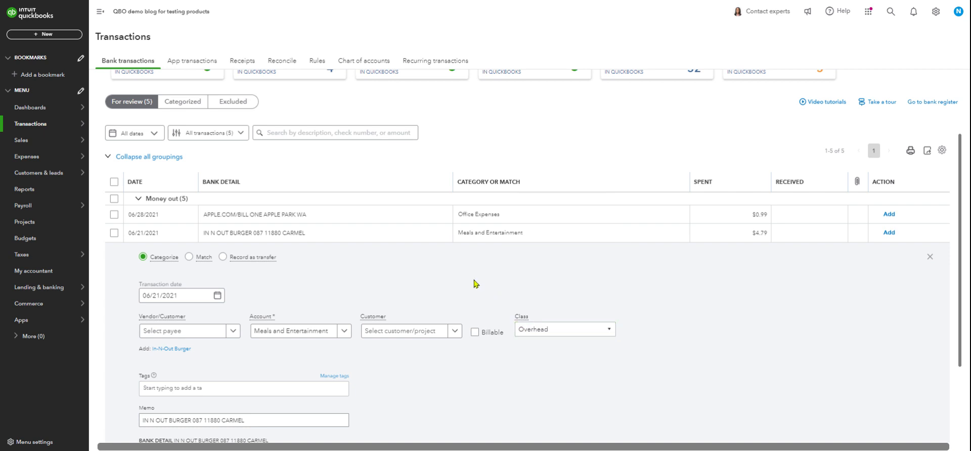
Create the suggested vendor In-N-Out Burger as the payee of the 06/21/2021 charge
{"action": "scroll", "coordinate": [582, 361], "scroll_direction": "down", "scroll_amount": 2}
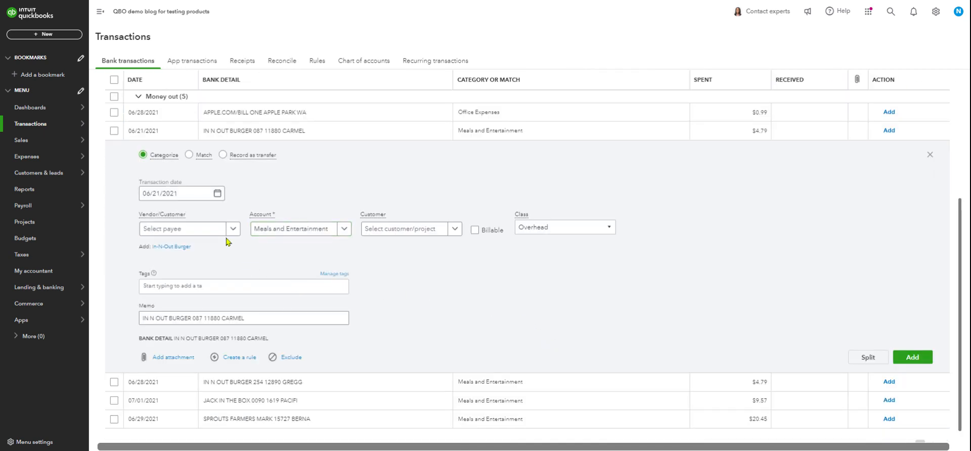
{"action": "left_click", "coordinate": [171, 249]}
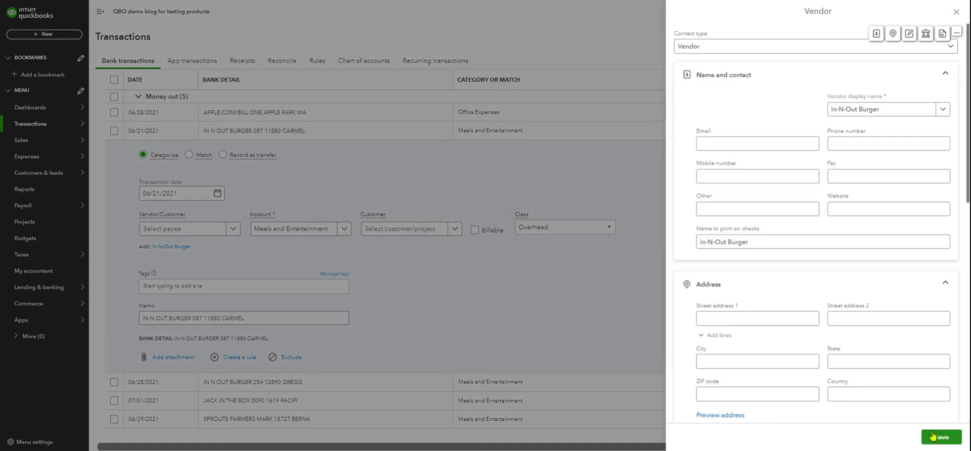
{"action": "left_click", "coordinate": [933, 436]}
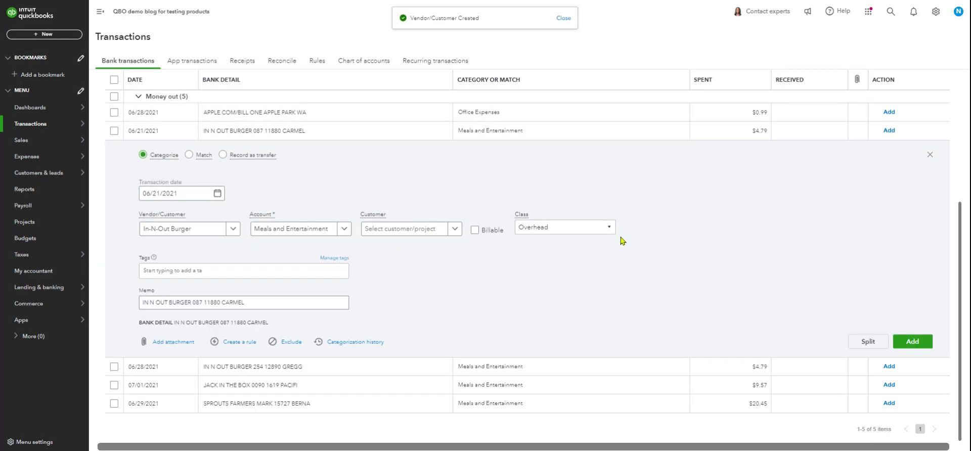
Close the 06/21/2021 In N Out Burger charge without adding it, and reopen its details to check the vendor and class
{"action": "left_click", "coordinate": [612, 229]}
{"action": "left_click", "coordinate": [472, 314]}
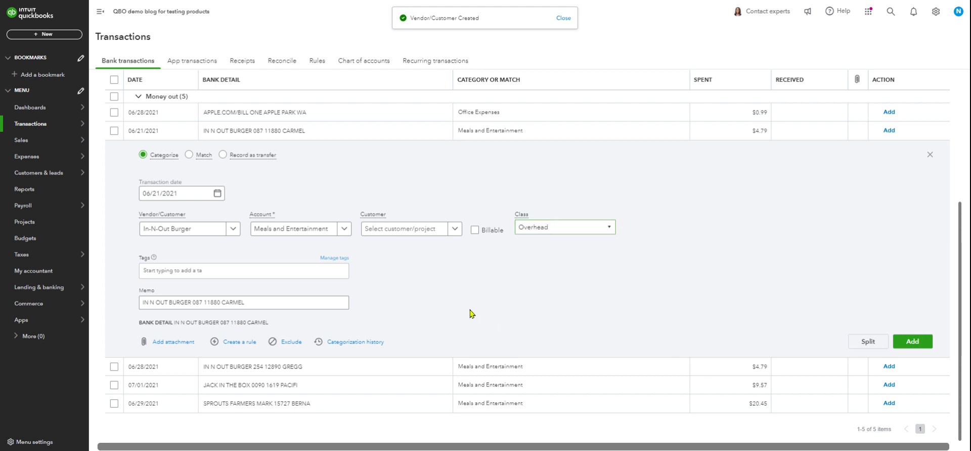
{"action": "left_click", "coordinate": [929, 155]}
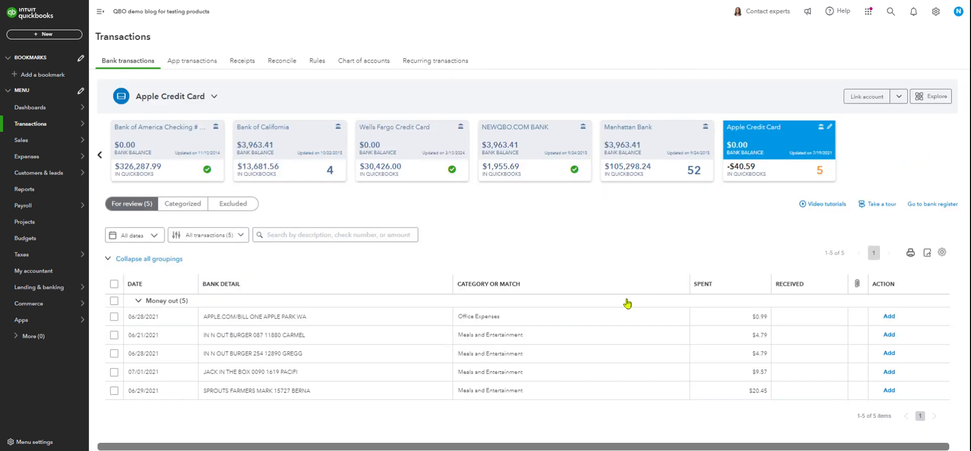
{"action": "left_click", "coordinate": [340, 335]}
{"action": "scroll", "coordinate": [354, 337], "scroll_direction": "down", "scroll_amount": 3}
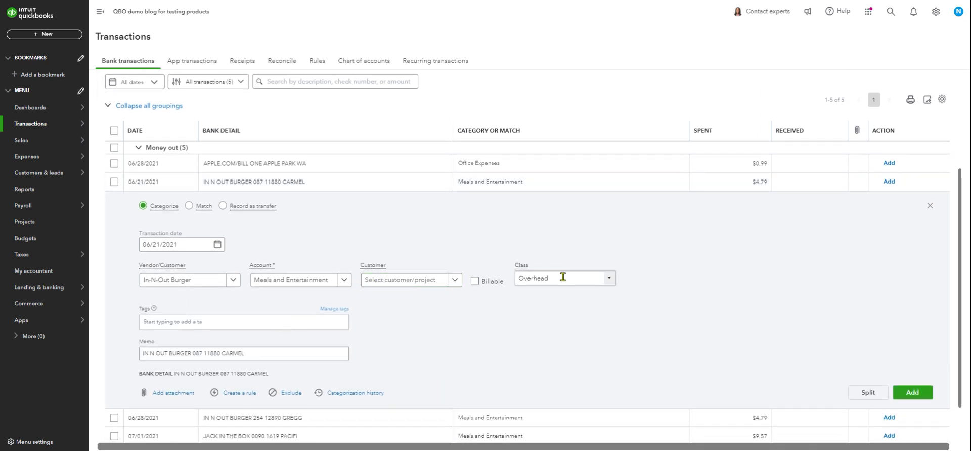
Close the 06/21/2021 In N Out Burger charge and expand the details of the 06/28/2021 In N Out Burger charge
{"action": "left_click", "coordinate": [930, 206]}
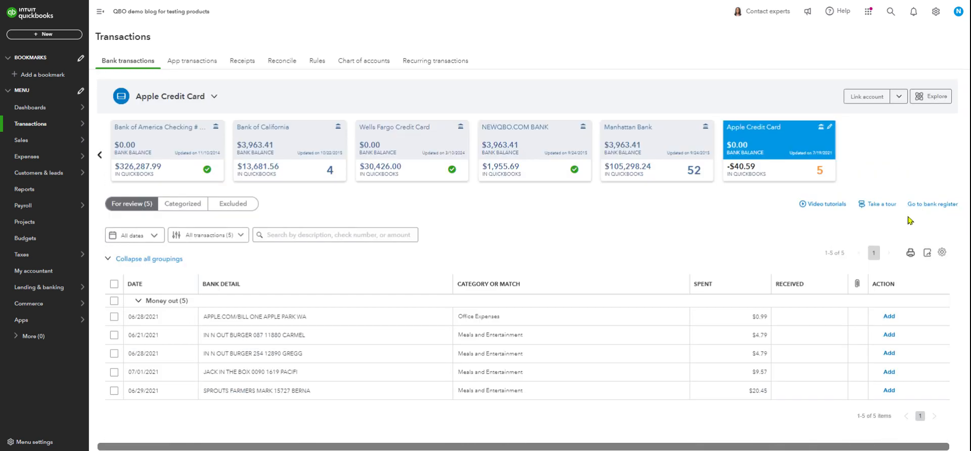
{"action": "left_click", "coordinate": [418, 359]}
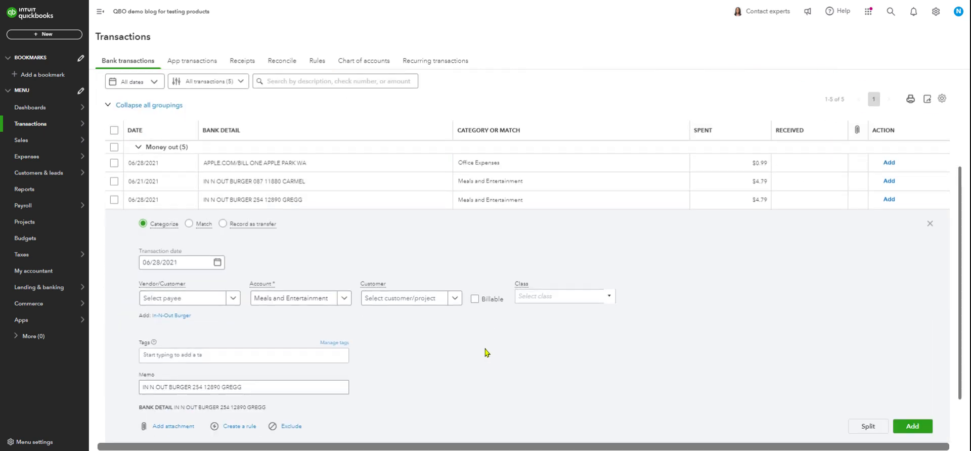
{"action": "scroll", "coordinate": [484, 353], "scroll_direction": "down", "scroll_amount": 2}
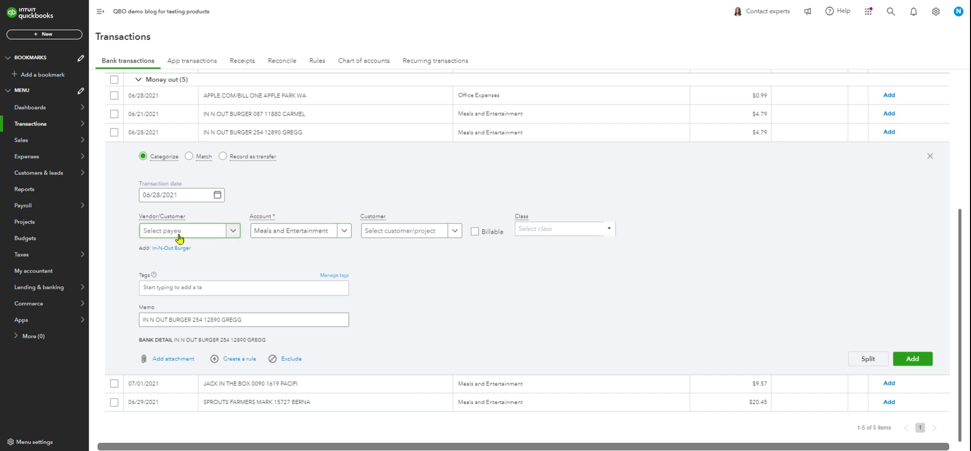
Try to create the suggested vendor In-N-Out Burger from the 06/28/2021 charge, and close the vendor form
{"action": "left_click", "coordinate": [171, 249]}
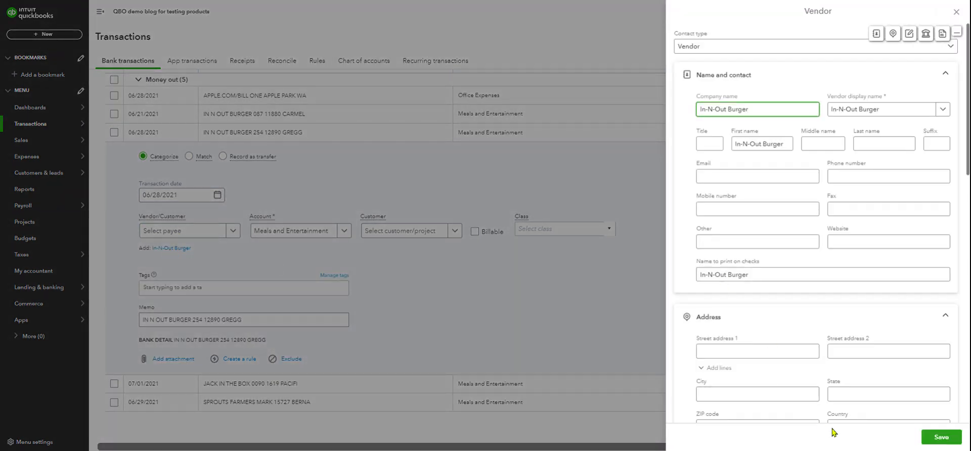
{"action": "left_click", "coordinate": [934, 437]}
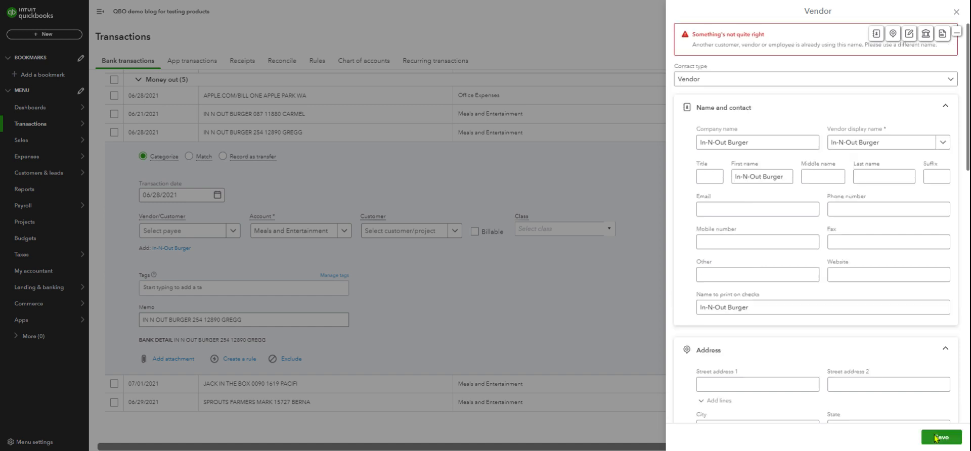
{"action": "left_click", "coordinate": [956, 12]}
Set the existing vendor In-N-Out Burger as payee of the 06/28/2021 charge and try to add it without a class
{"action": "left_click", "coordinate": [180, 232]}
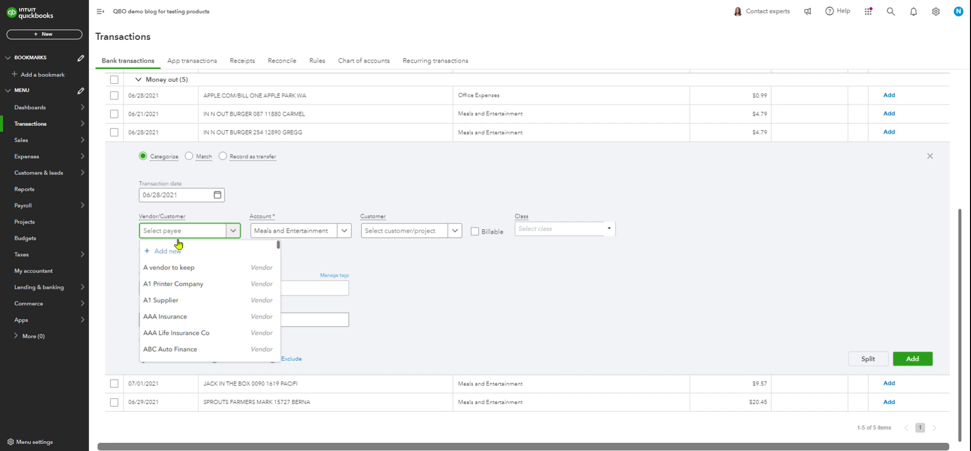
{"action": "type", "text": "in out"}
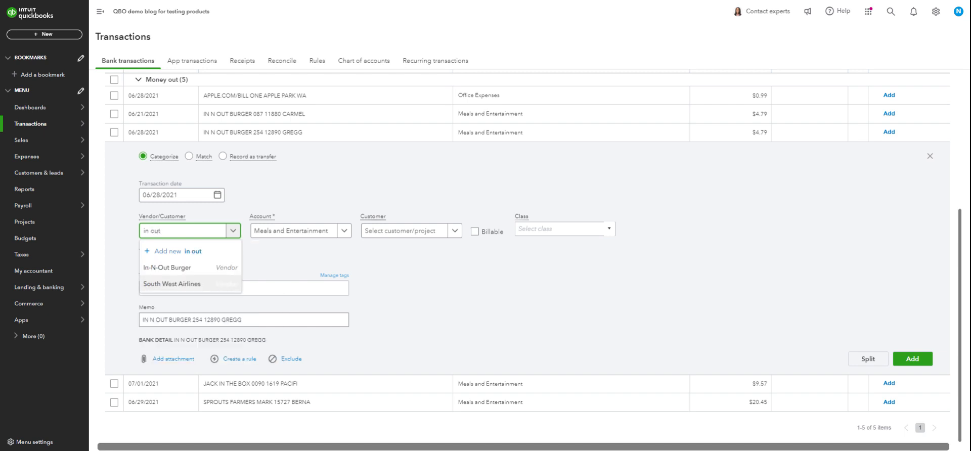
{"action": "left_click", "coordinate": [184, 272]}
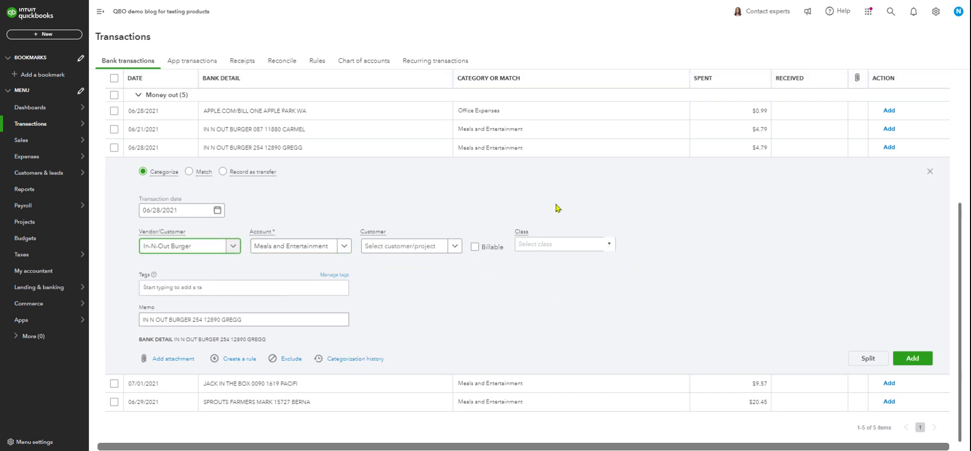
{"action": "left_click", "coordinate": [915, 361]}
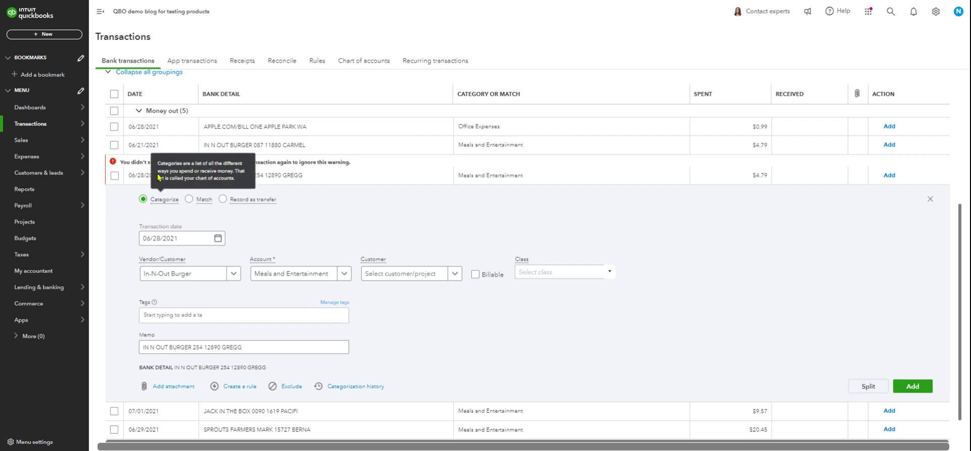
Add the 06/28/2021 In N Out Burger charge with the Overhead class and switch to the Bank of California account
{"action": "left_click", "coordinate": [528, 274]}
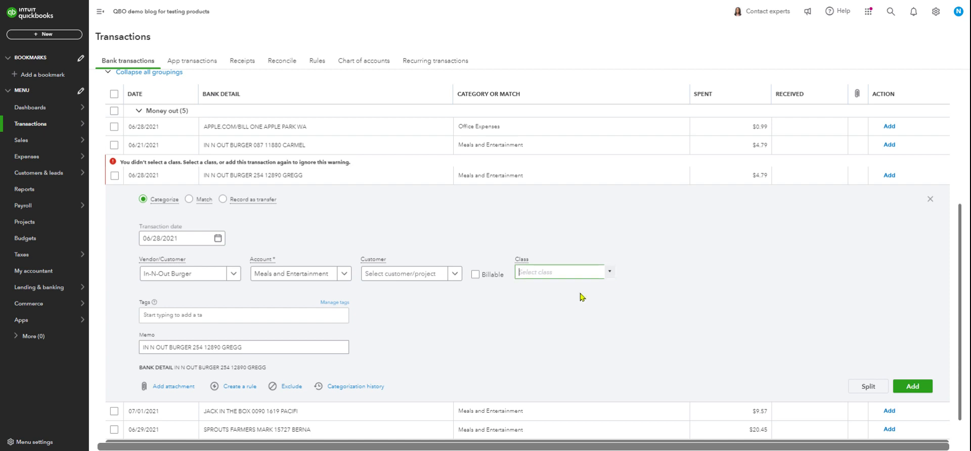
{"action": "left_click", "coordinate": [609, 272]}
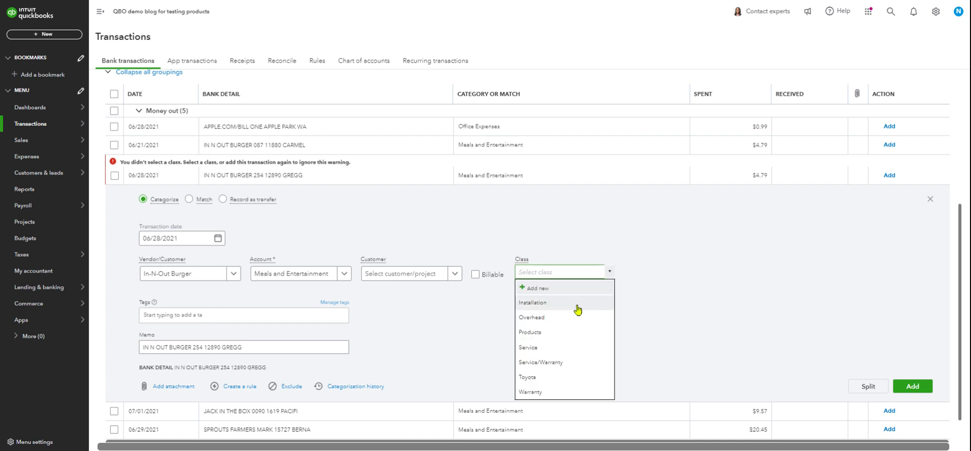
{"action": "left_click", "coordinate": [537, 319]}
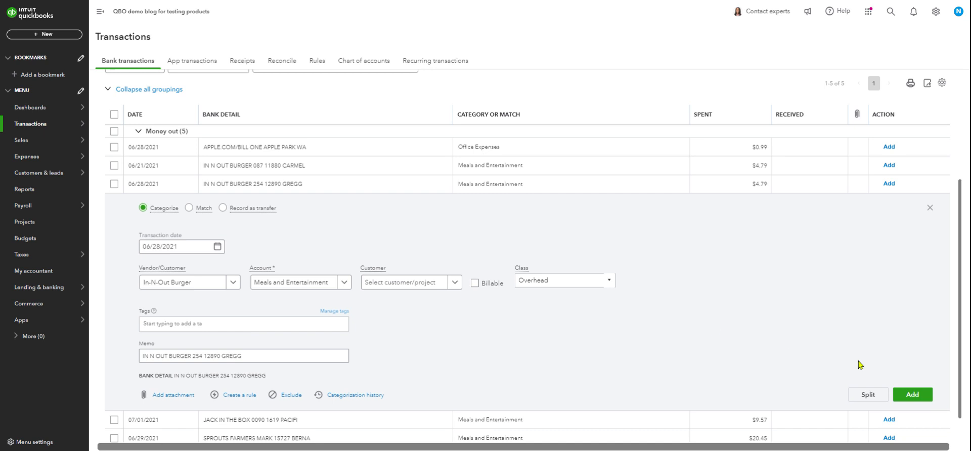
{"action": "left_click", "coordinate": [905, 395]}
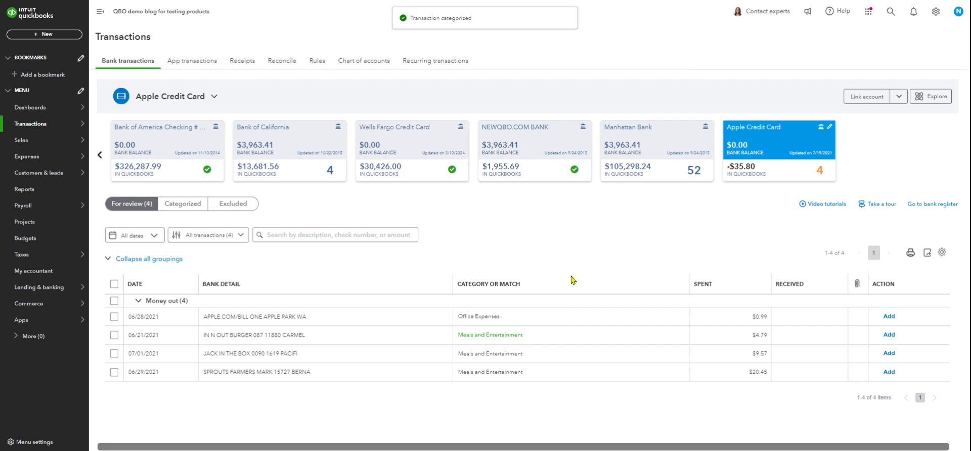
{"action": "left_click", "coordinate": [297, 174]}
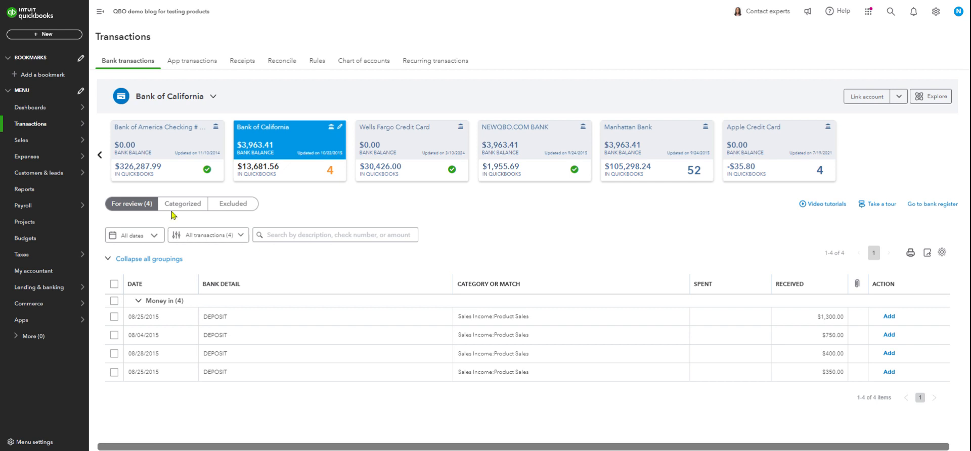
Start a new invoice and assign the Products class to its first line
{"action": "left_click", "coordinate": [45, 34]}
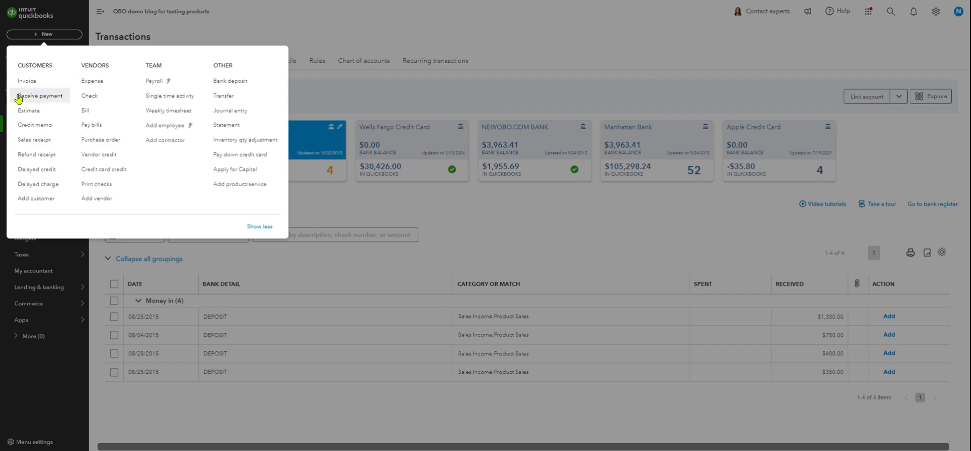
{"action": "left_click", "coordinate": [28, 81]}
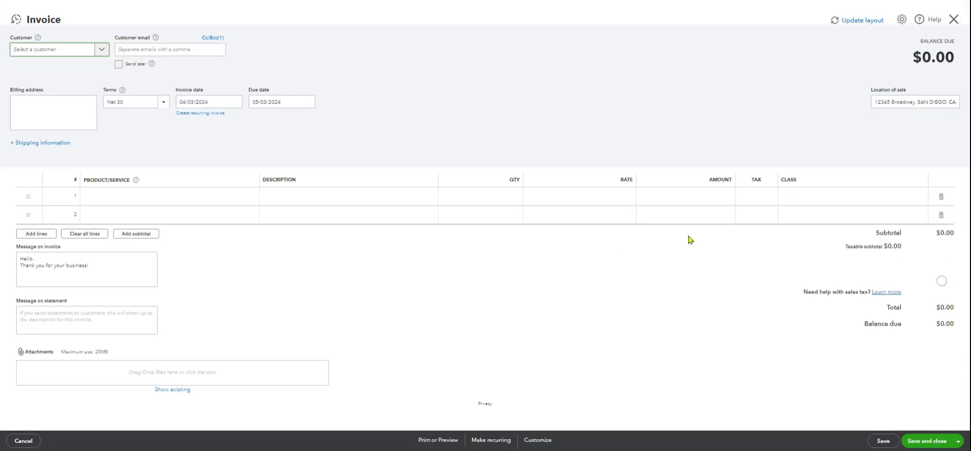
{"action": "left_click", "coordinate": [822, 200]}
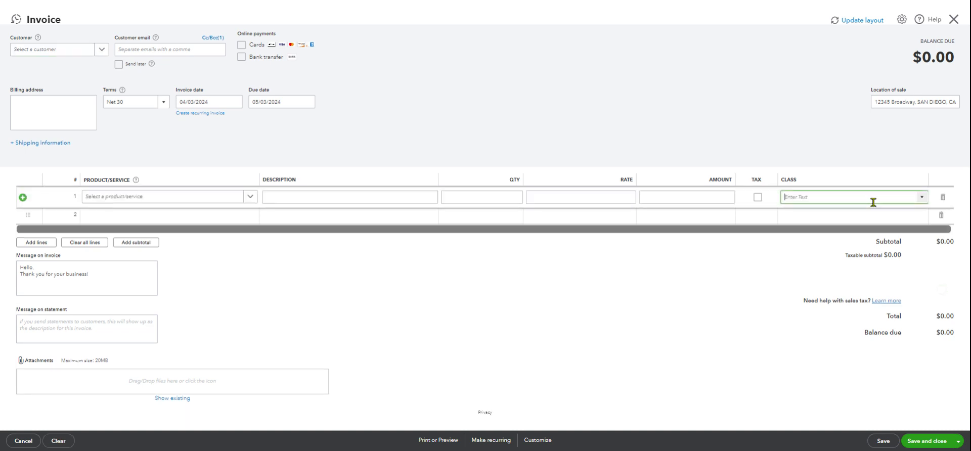
{"action": "left_click", "coordinate": [923, 198]}
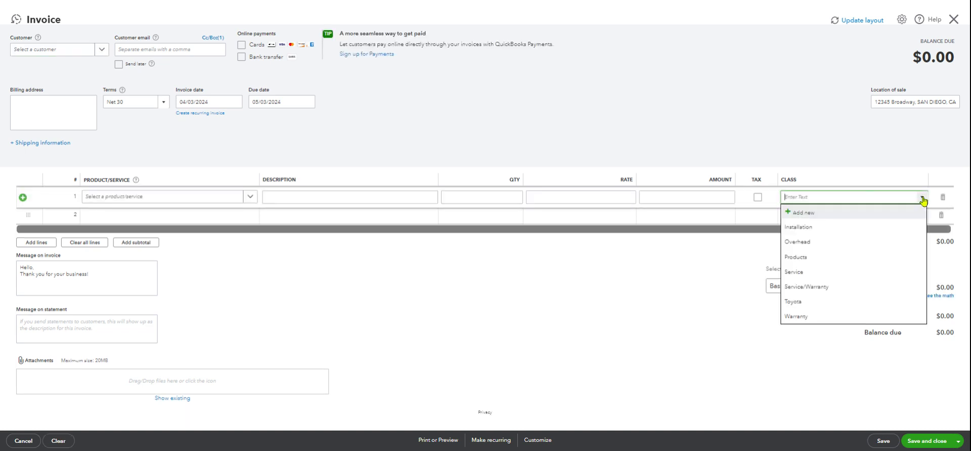
{"action": "left_click", "coordinate": [803, 257]}
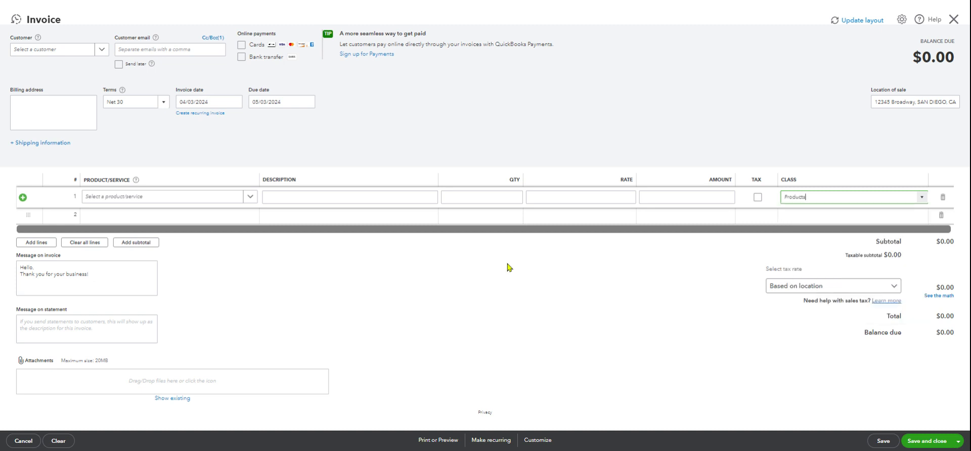
Assign the Service class to the invoice's second line and leave the invoice without saving
{"action": "left_click", "coordinate": [144, 217]}
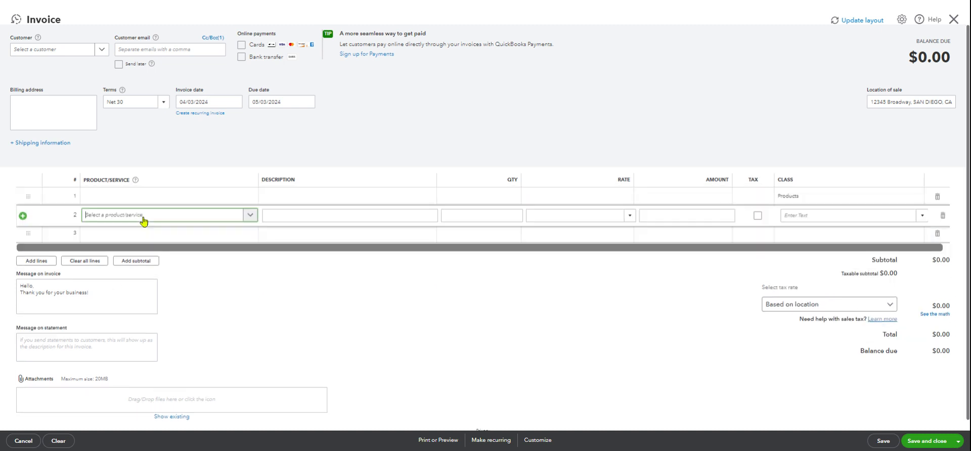
{"action": "left_click", "coordinate": [921, 216]}
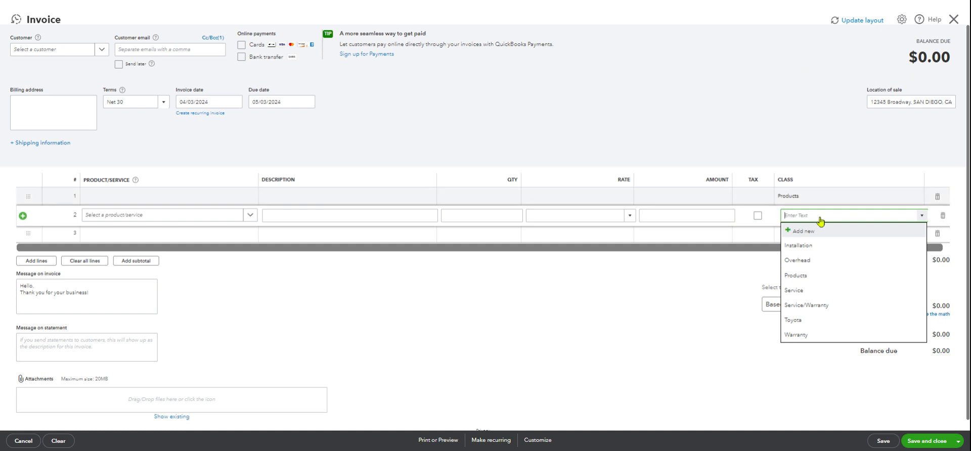
{"action": "left_click", "coordinate": [796, 291]}
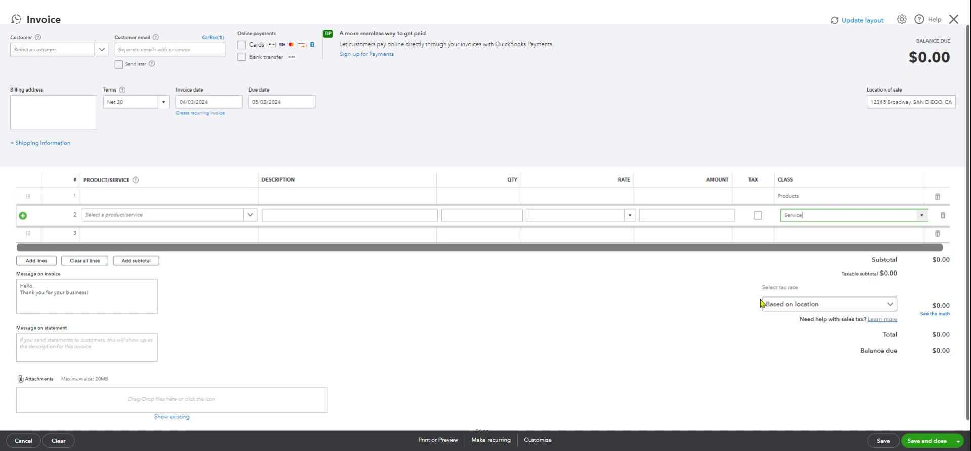
{"action": "left_click", "coordinate": [730, 301]}
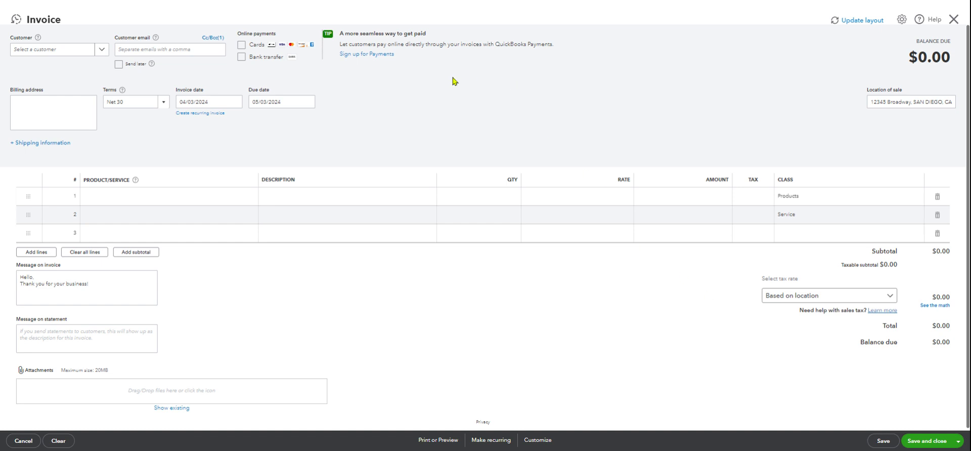
{"action": "left_click", "coordinate": [955, 23]}
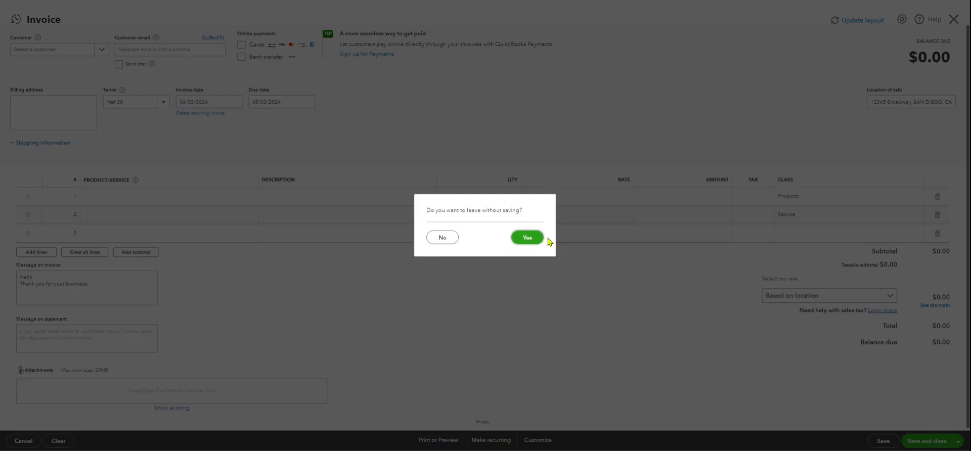
{"action": "left_click", "coordinate": [528, 238]}
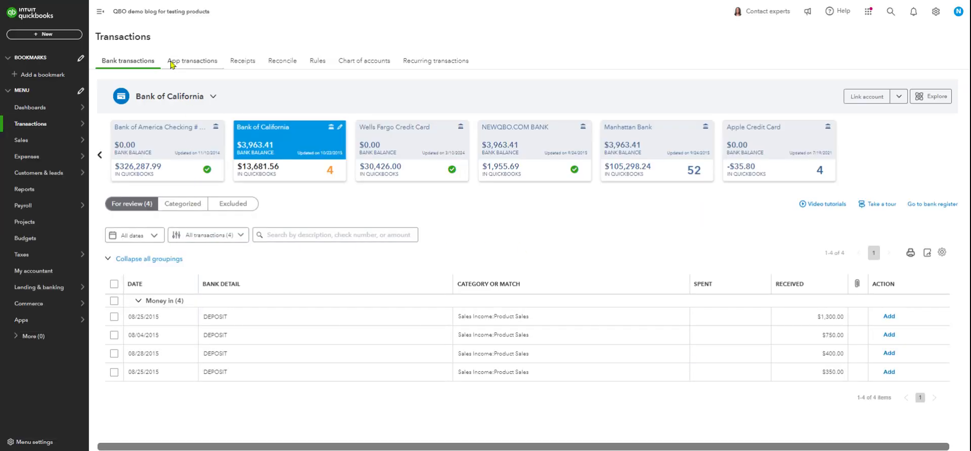
Start a new check and assign the Installation class to its first category line
{"action": "left_click", "coordinate": [56, 33]}
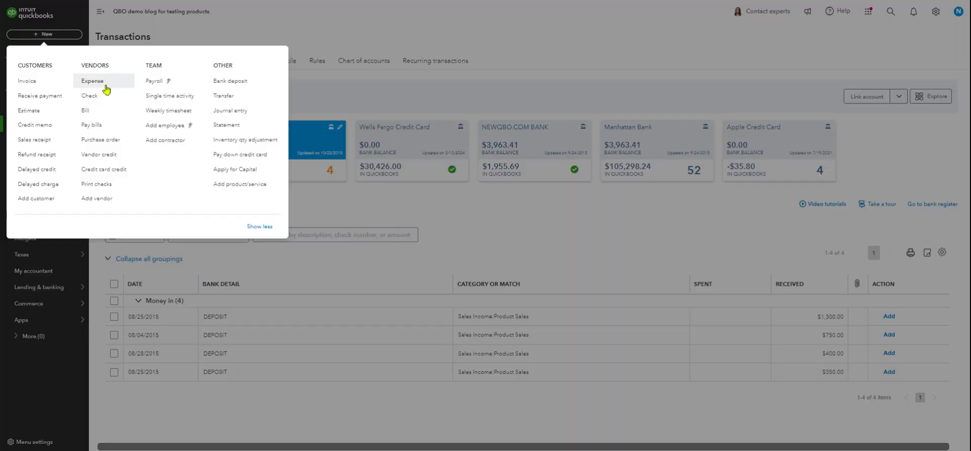
{"action": "left_click", "coordinate": [90, 96]}
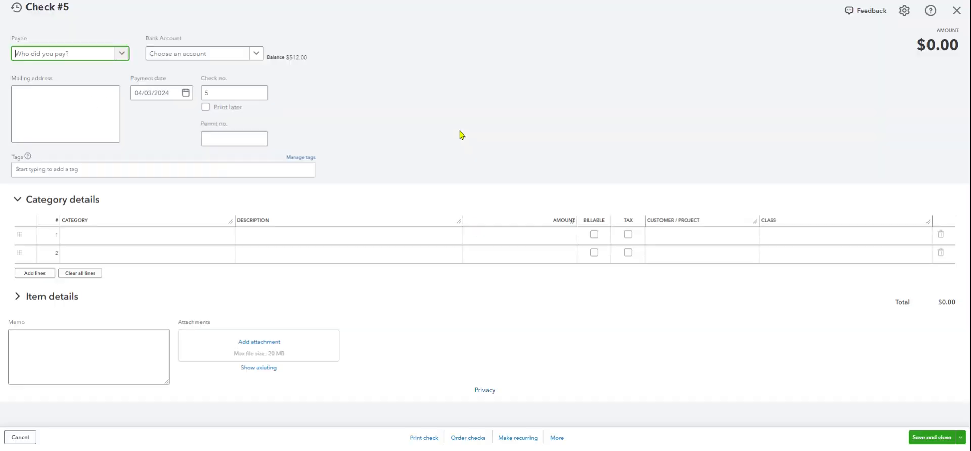
{"action": "left_click", "coordinate": [840, 245]}
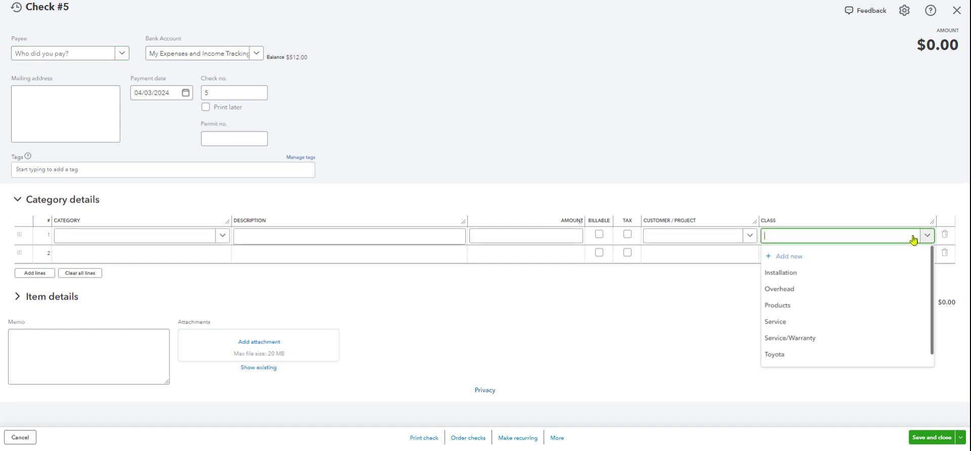
{"action": "left_click", "coordinate": [801, 273]}
Assign the Products class to the check's second category line and Service/Warranty to the third
{"action": "left_click", "coordinate": [797, 259]}
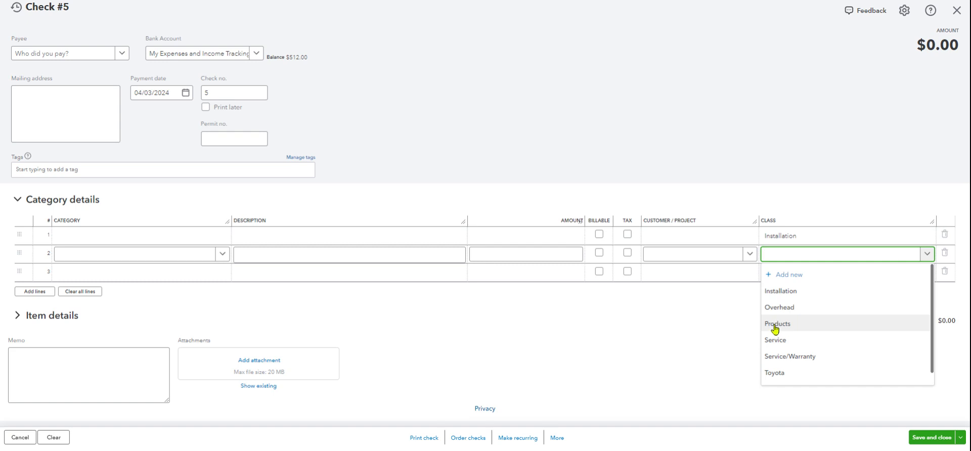
{"action": "left_click", "coordinate": [779, 323]}
{"action": "left_click", "coordinate": [787, 274]}
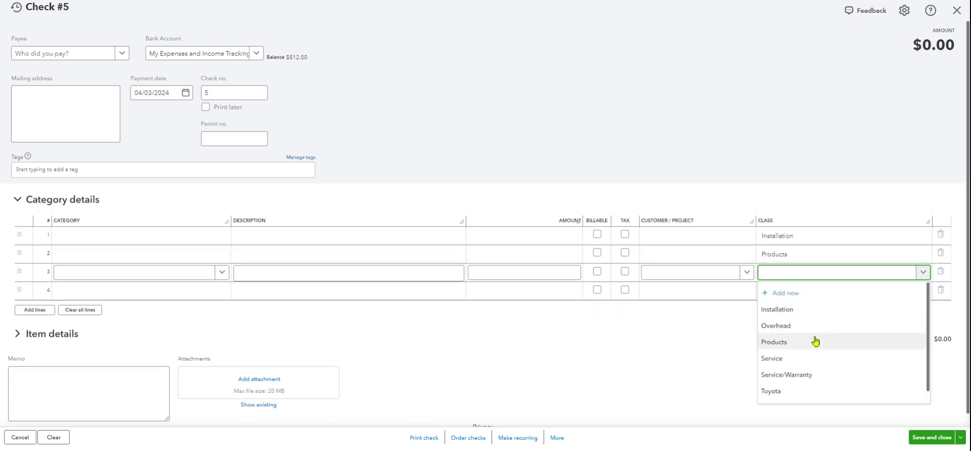
{"action": "left_click", "coordinate": [772, 375]}
Expand the check's item details and leave the check without saving
{"action": "left_click", "coordinate": [714, 341]}
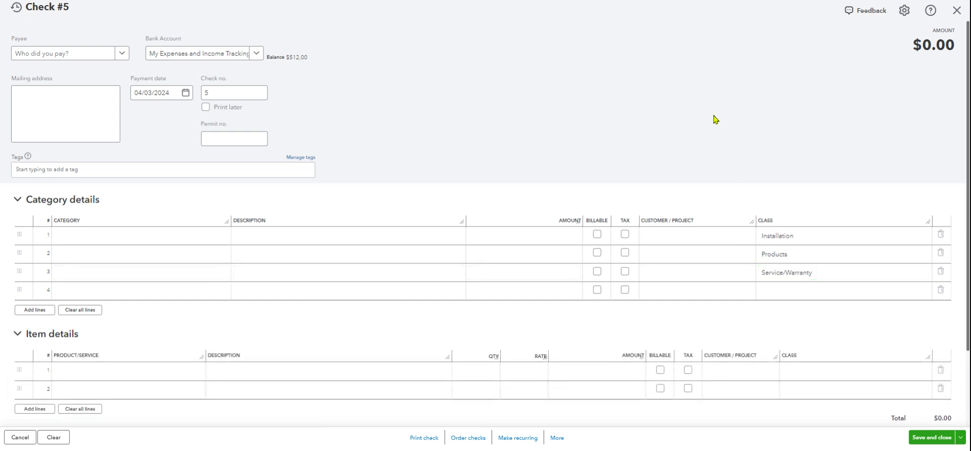
{"action": "left_click", "coordinate": [954, 11]}
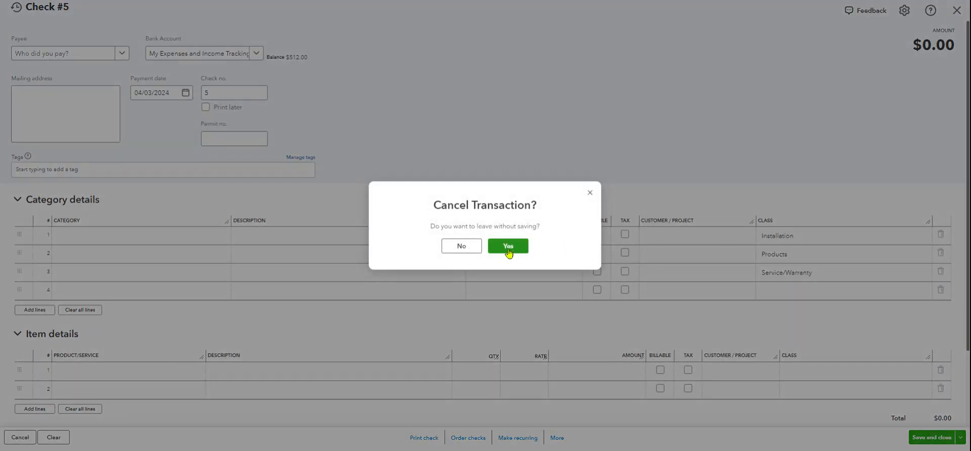
{"action": "left_click", "coordinate": [508, 246]}
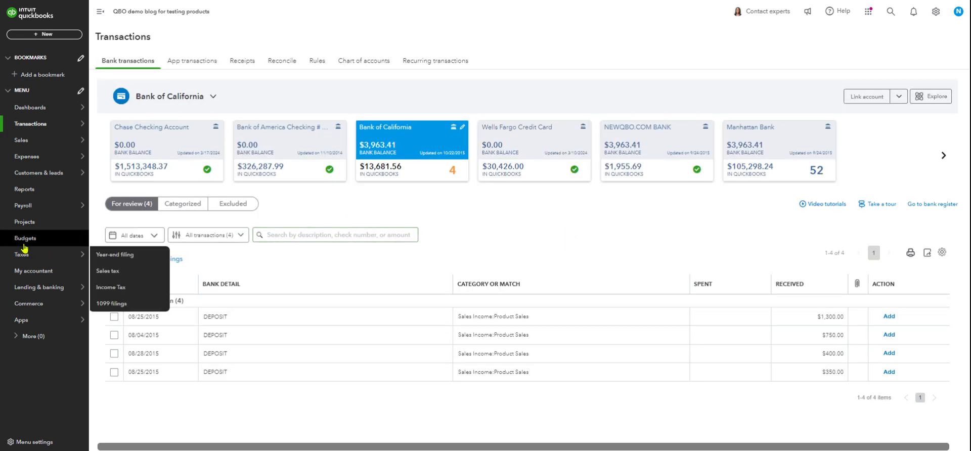
Go to the standard reports and open the Profit and Loss by Class report
{"action": "mouse_move", "coordinate": [24, 212]}
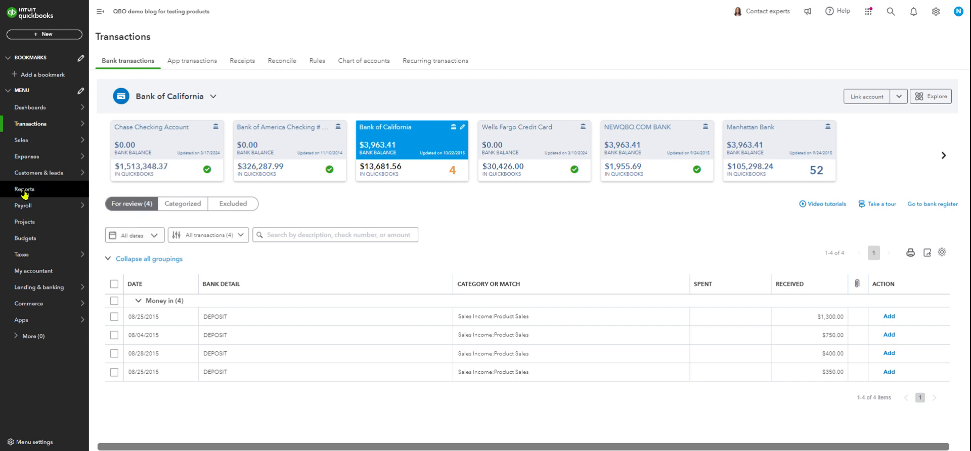
{"action": "left_click", "coordinate": [24, 192]}
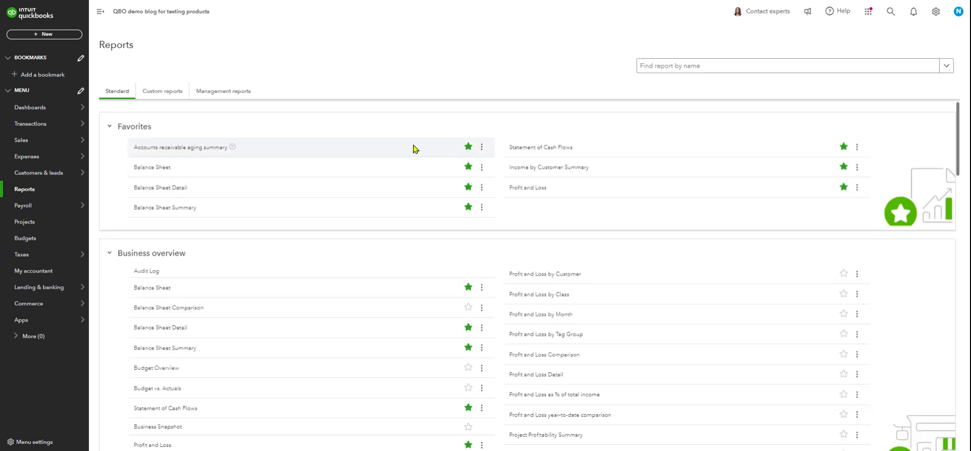
{"action": "left_click", "coordinate": [654, 66]}
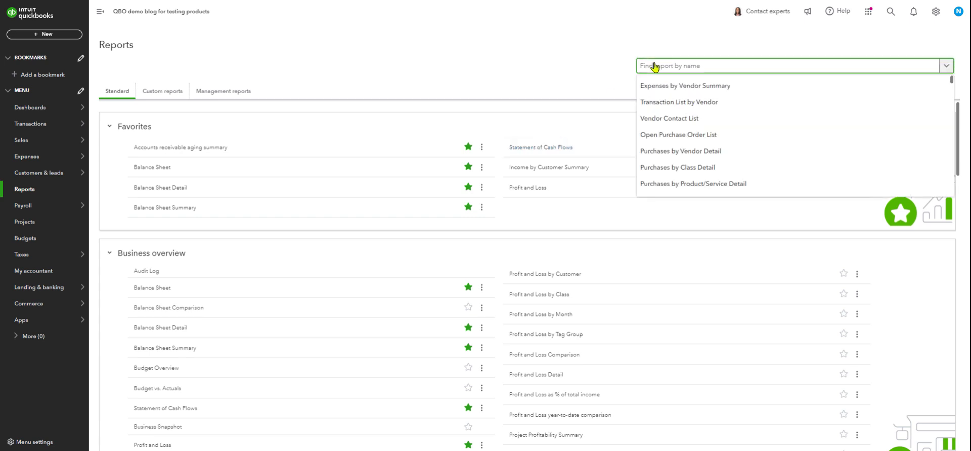
{"action": "left_click", "coordinate": [560, 218]}
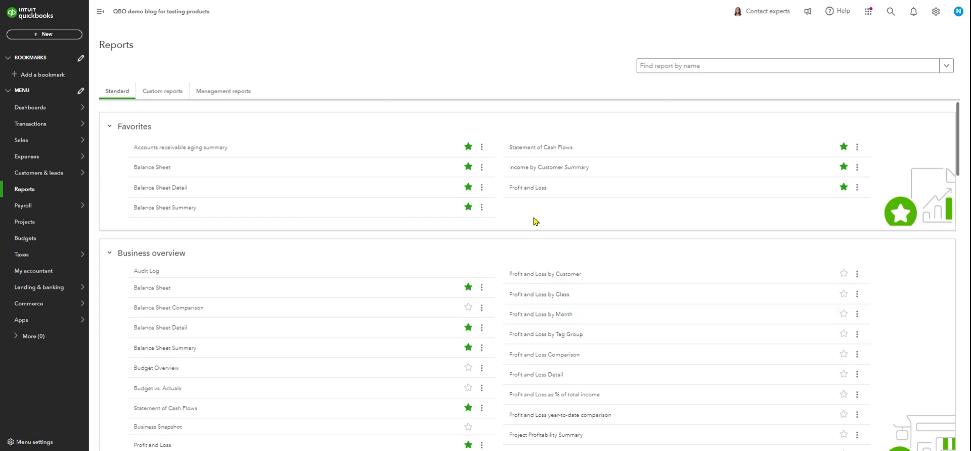
{"action": "left_click", "coordinate": [532, 300]}
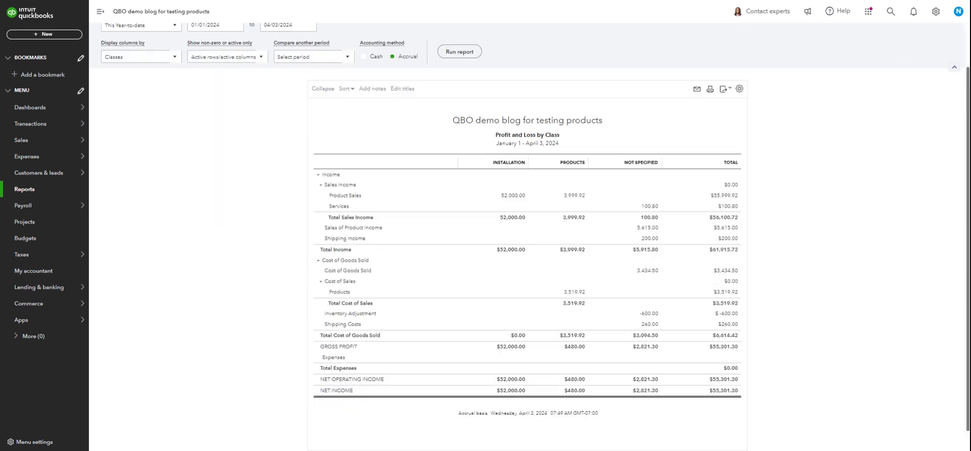
Set the Profit and Loss by Class report period to All Dates and rerun the report
{"action": "scroll", "coordinate": [233, 259], "scroll_direction": "up", "scroll_amount": 1}
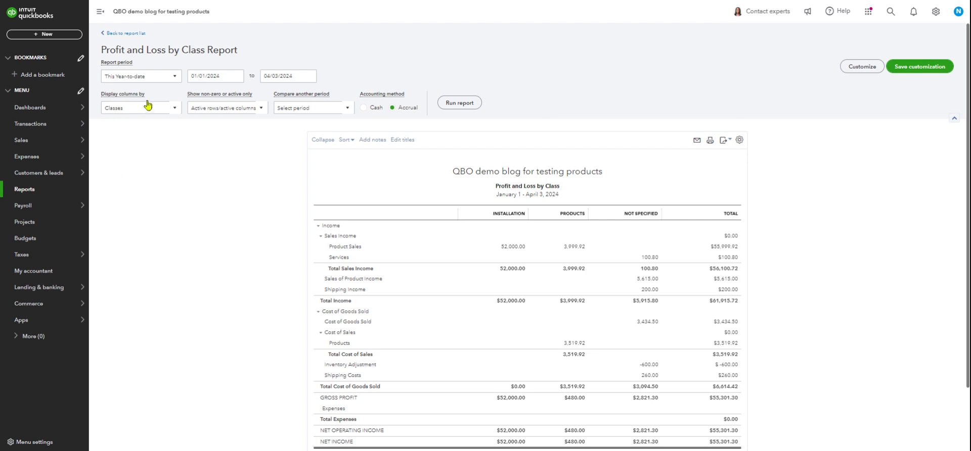
{"action": "left_click", "coordinate": [162, 82]}
{"action": "left_click", "coordinate": [130, 91]}
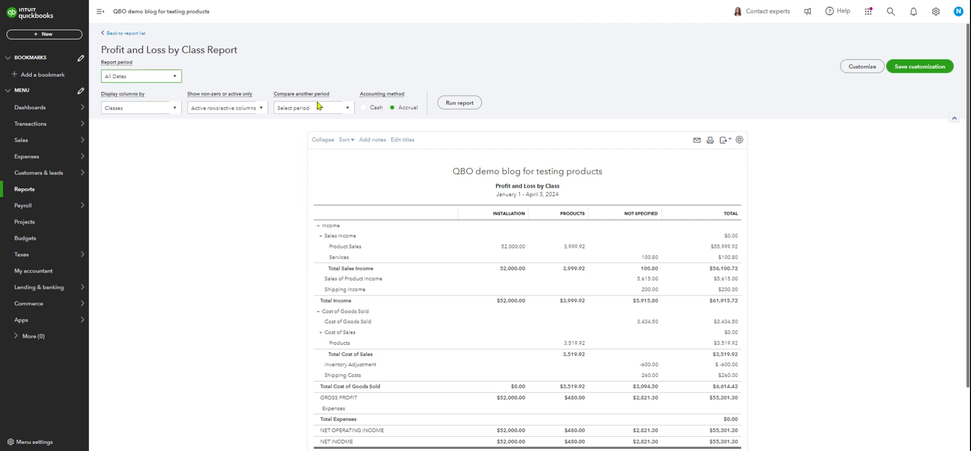
{"action": "left_click", "coordinate": [467, 104]}
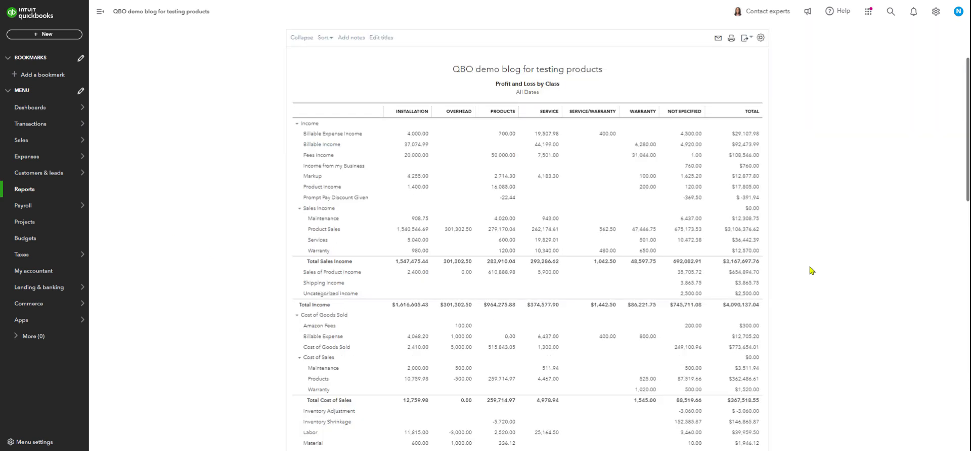
Examine the income, cost of goods sold, gross profit and expense figures per class, including the Not Specified column
{"action": "scroll", "coordinate": [718, 253], "scroll_direction": "up", "scroll_amount": 1}
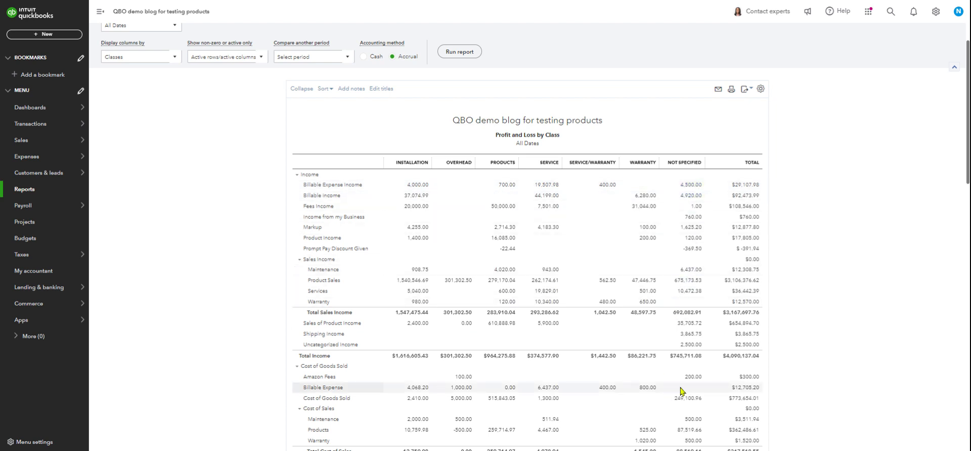
{"action": "scroll", "coordinate": [682, 390], "scroll_direction": "down", "scroll_amount": 2}
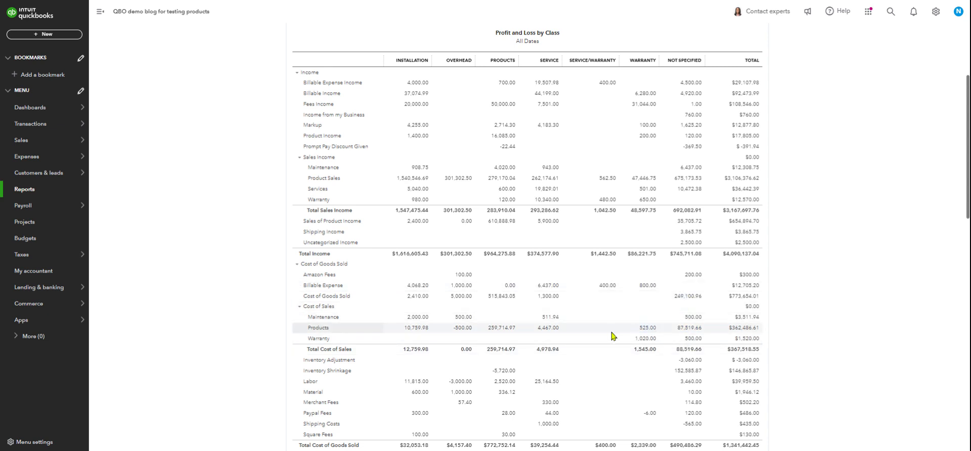
{"action": "scroll", "coordinate": [612, 336], "scroll_direction": "down", "scroll_amount": 1}
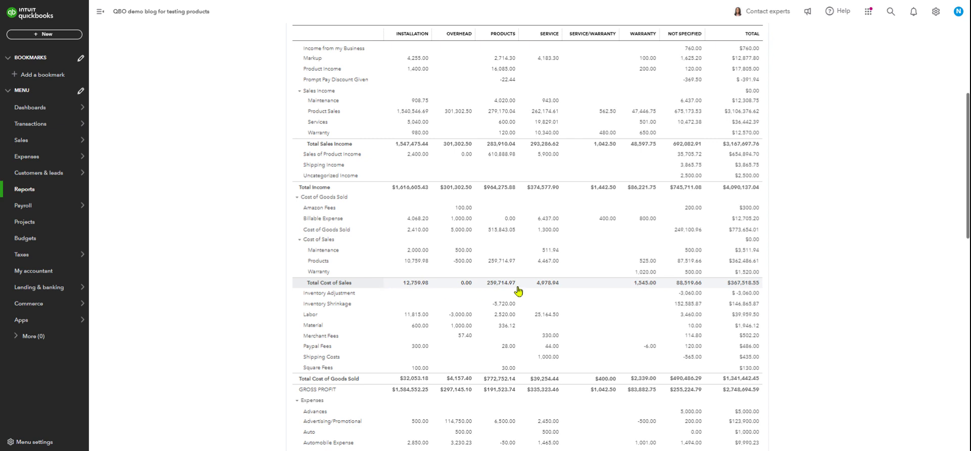
{"action": "scroll", "coordinate": [380, 243], "scroll_direction": "up", "scroll_amount": 2}
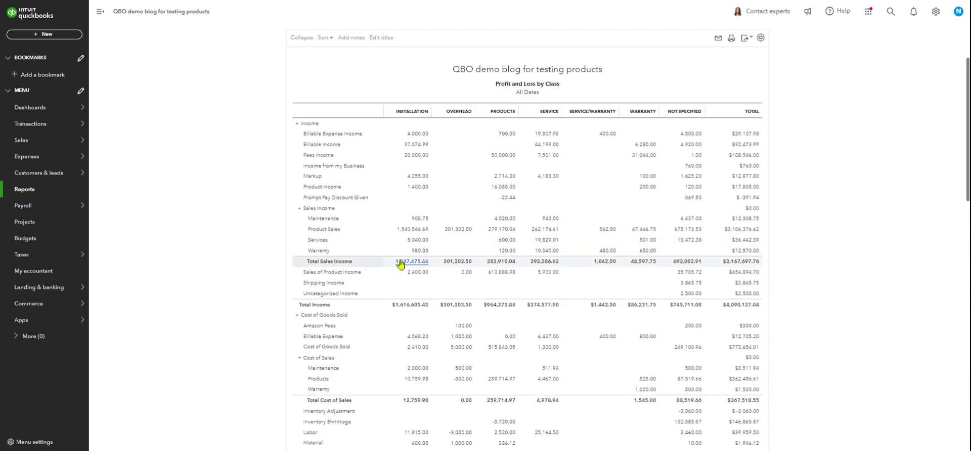
{"action": "scroll", "coordinate": [388, 294], "scroll_direction": "down", "scroll_amount": 3}
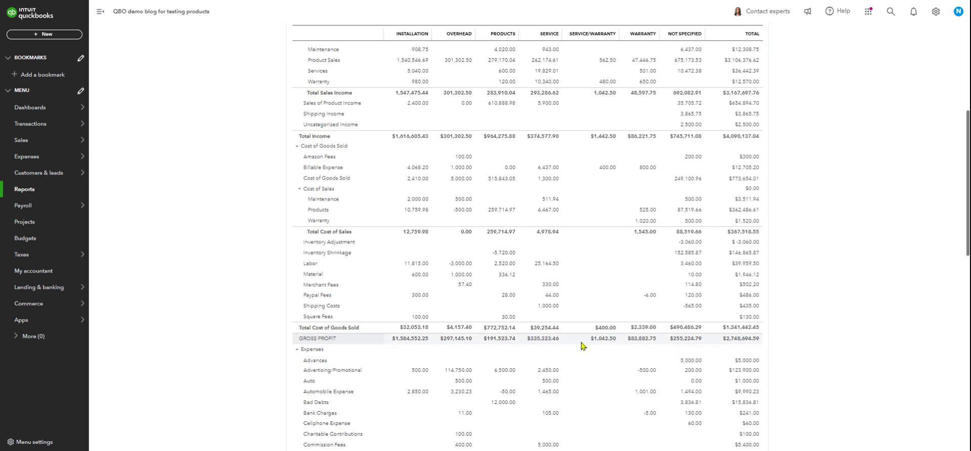
{"action": "scroll", "coordinate": [147, 265], "scroll_direction": "up", "scroll_amount": 6}
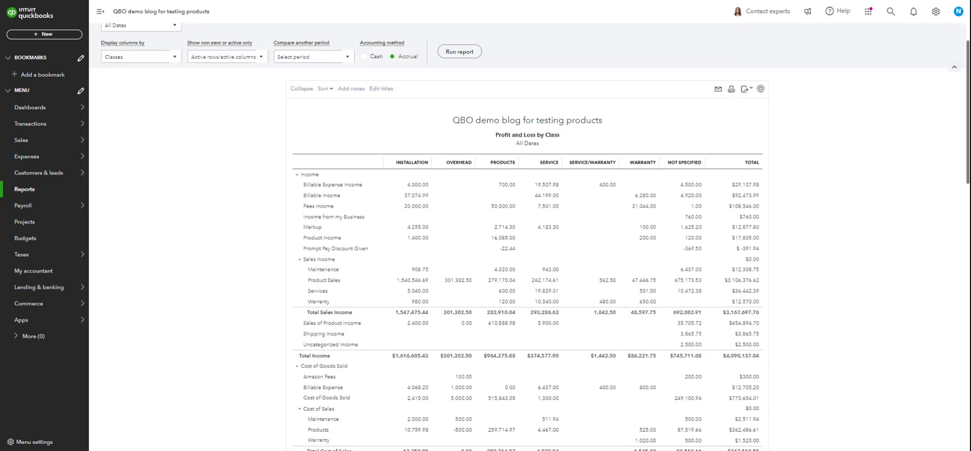
{"action": "scroll", "coordinate": [187, 245], "scroll_direction": "up", "scroll_amount": 2}
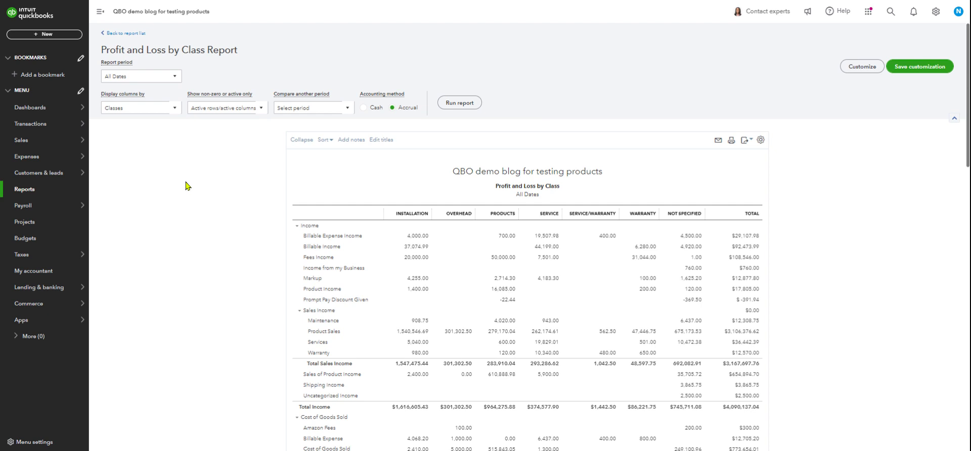